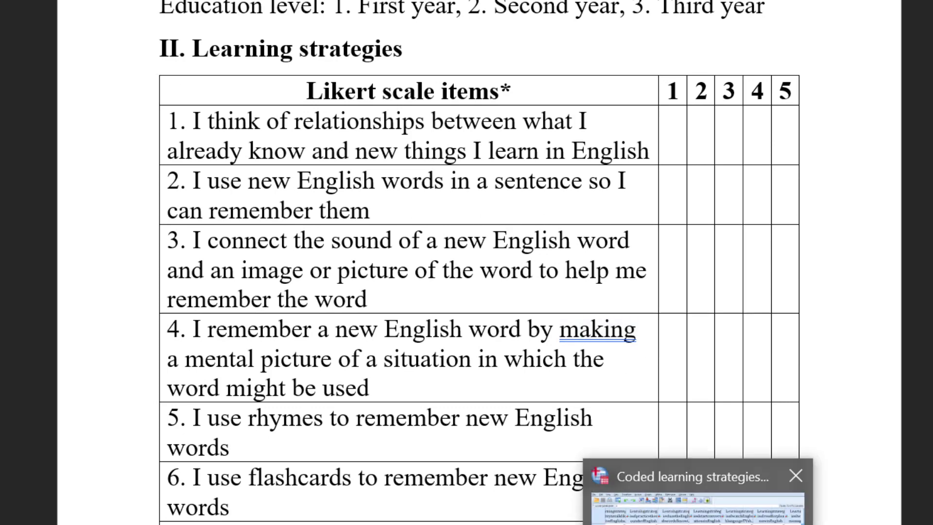
# Step: Leave the Word list of learning-strategy items and bring up the coded data file in SPSS
pyautogui.click(680, 484)
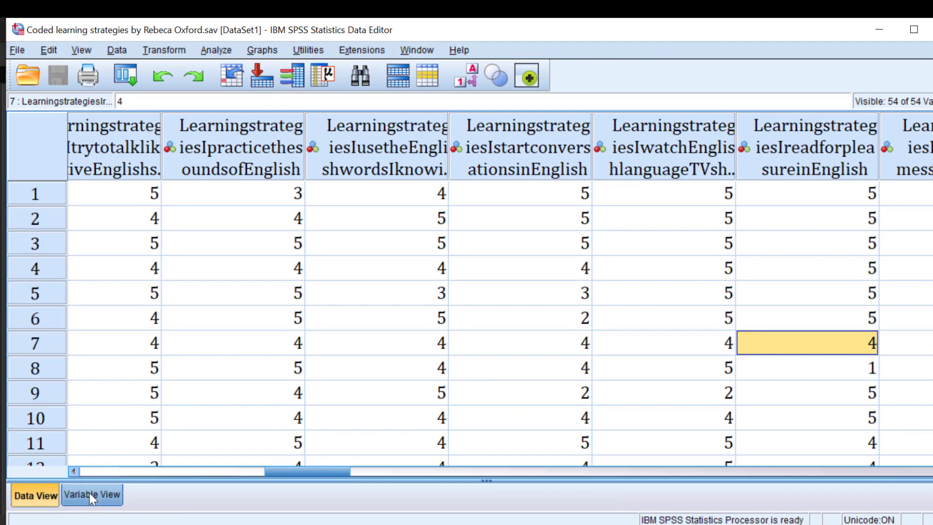
# Step: Browse the open/import data options, then dismiss them without choosing anything
pyautogui.click(17, 51)
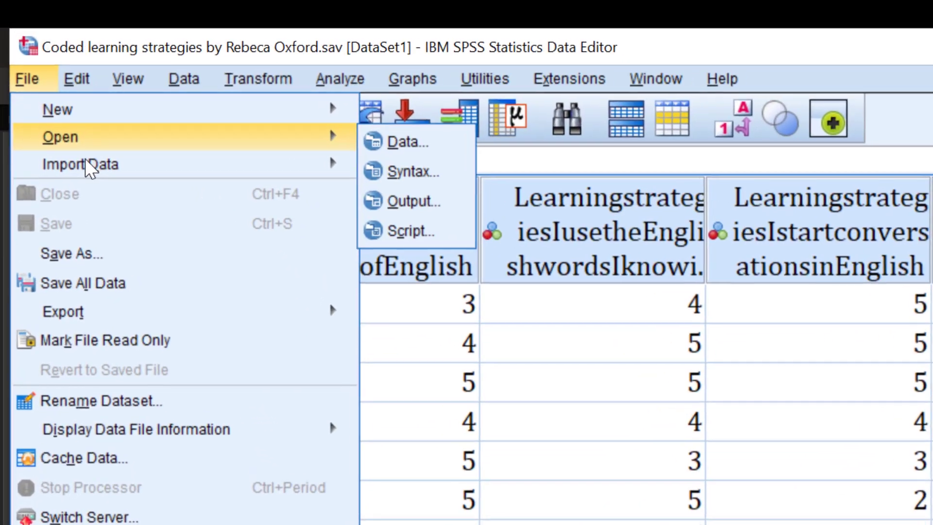
pyautogui.moveTo(60, 107)
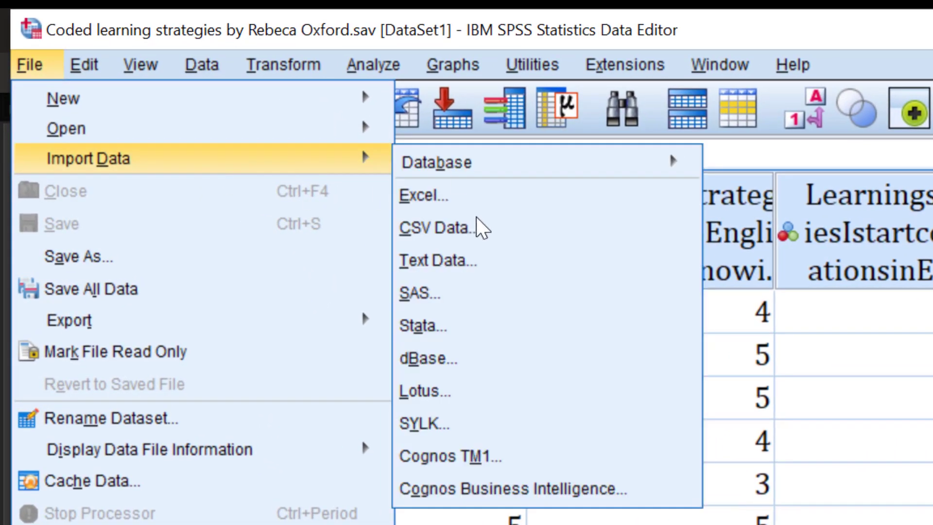
pyautogui.click(873, 387)
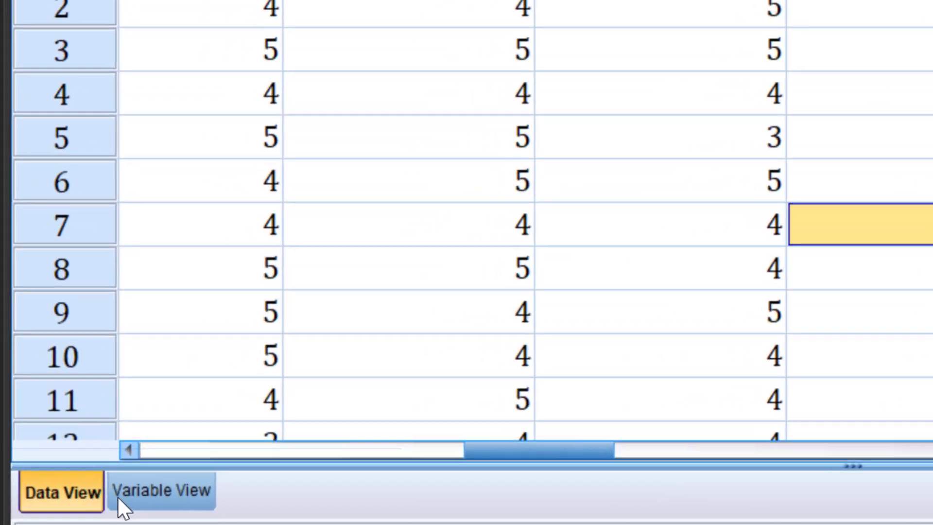
# Step: In Variable View, check item 1's value labels: 1 'Strongly disagree' to 5 'Strongly agree'
pyautogui.click(155, 491)
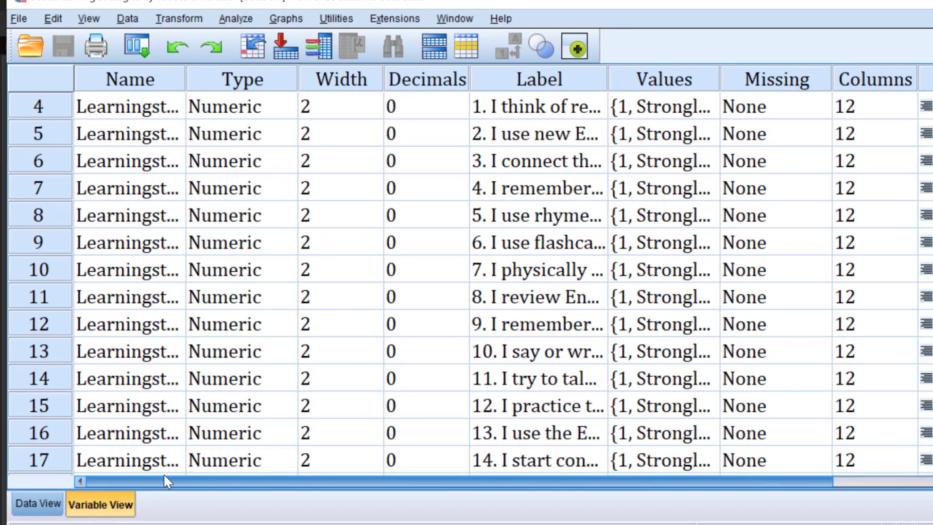
pyautogui.click(712, 108)
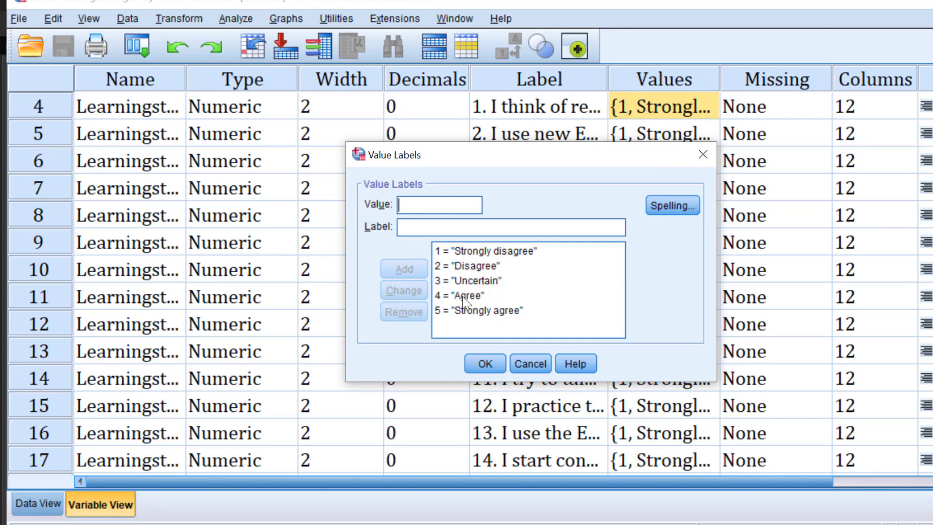
pyautogui.click(485, 365)
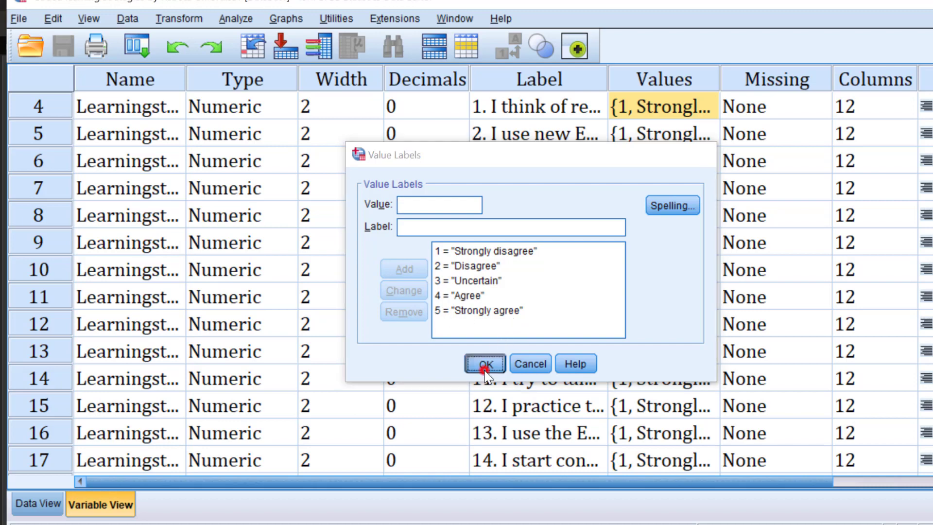
pyautogui.scroll(-6, 471, 371)
pyautogui.scroll(-4, 548, 353)
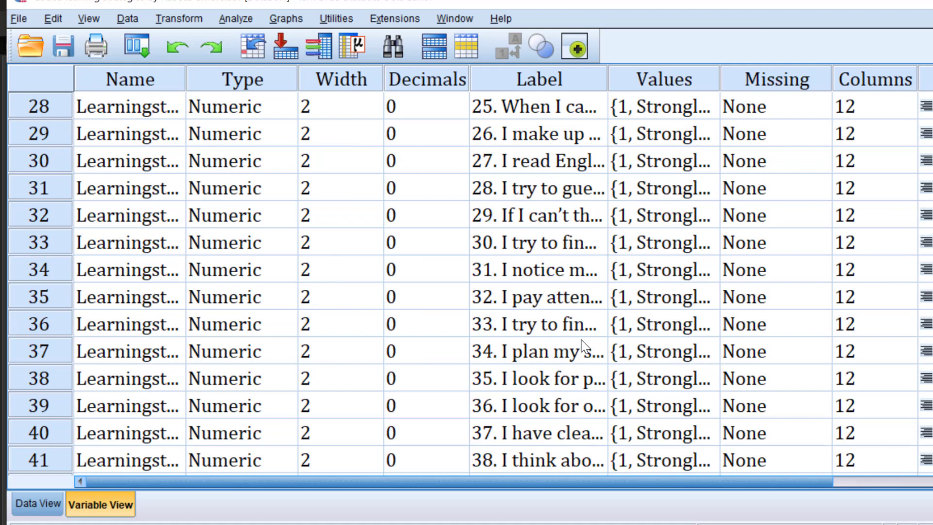
pyautogui.scroll(9, 638, 312)
pyautogui.scroll(2, 654, 214)
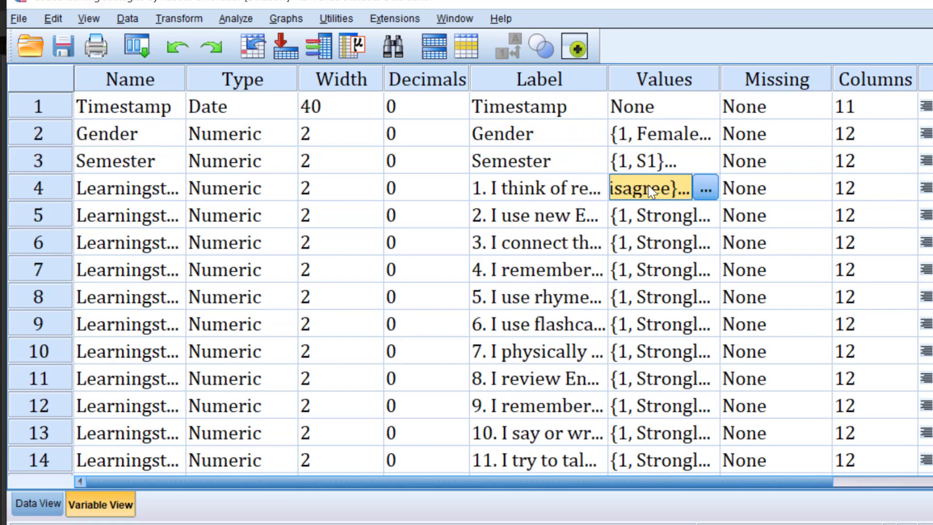
pyautogui.click(705, 189)
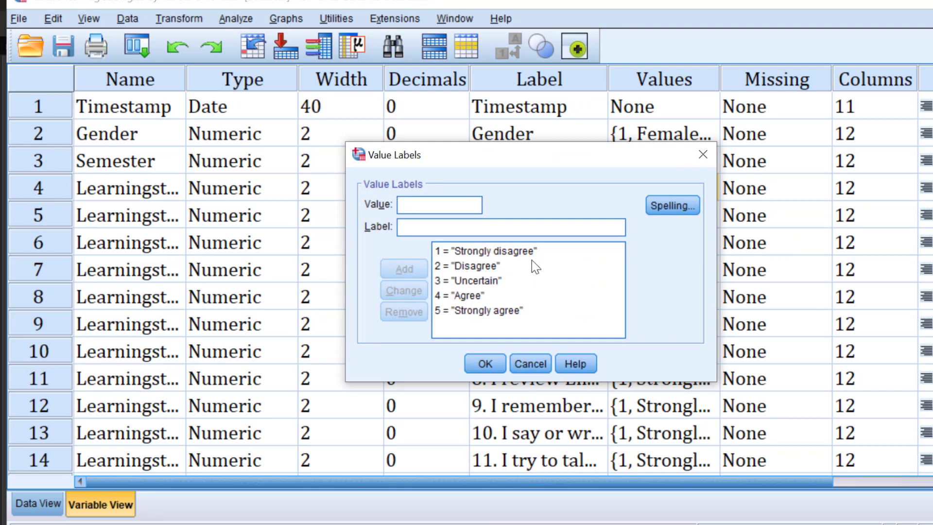
pyautogui.click(485, 364)
pyautogui.scroll(-1, 537, 277)
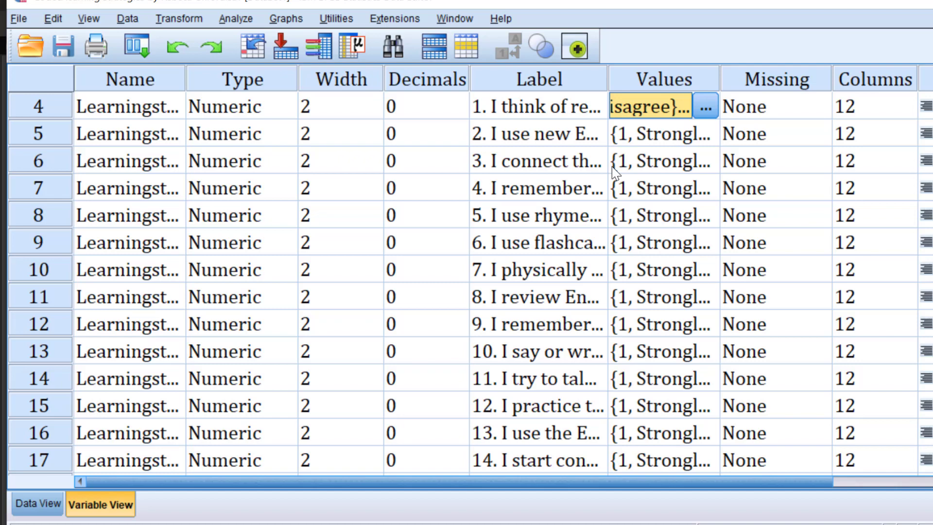
# Step: Open Frequencies and move items 1 through 5 into the Variable(s) list
pyautogui.click(234, 20)
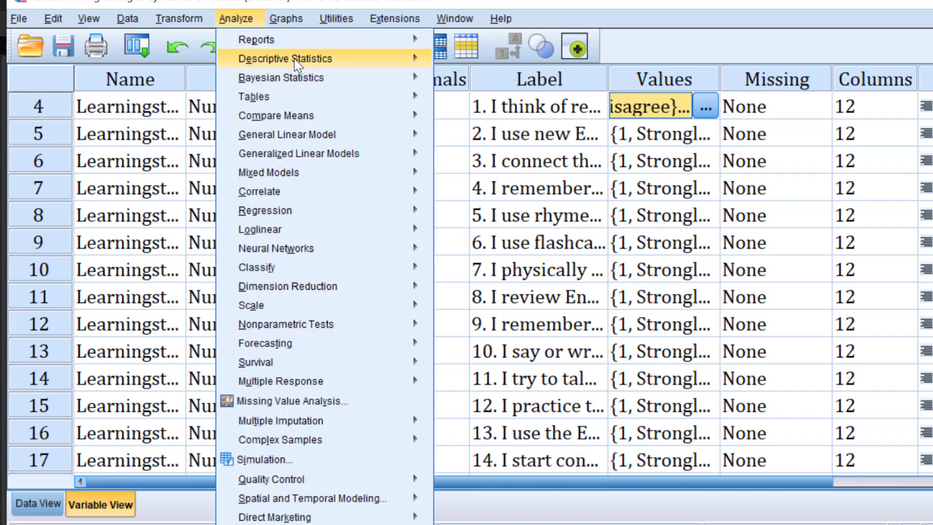
pyautogui.moveTo(296, 62)
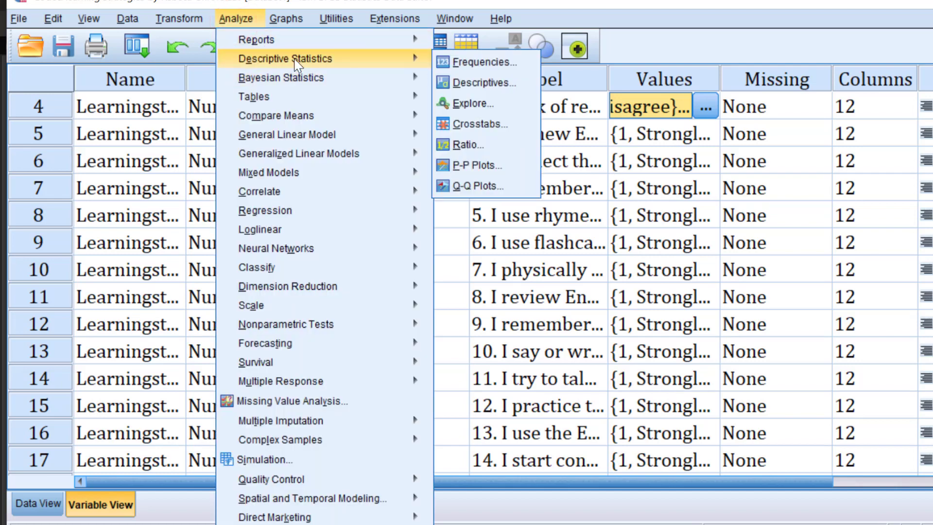
pyautogui.click(465, 62)
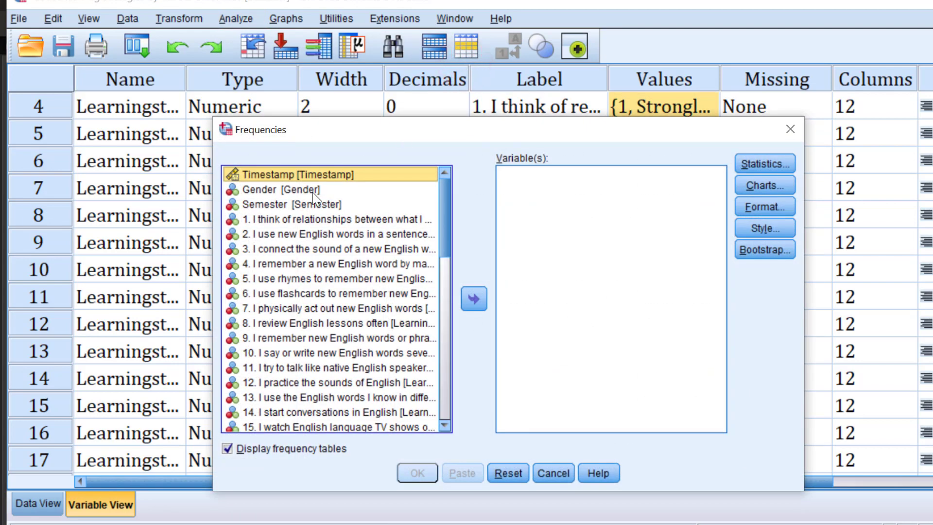
pyautogui.scroll(-2, 293, 204)
pyautogui.scroll(1, 287, 205)
pyautogui.scroll(1, 283, 206)
pyautogui.scroll(-1, 285, 211)
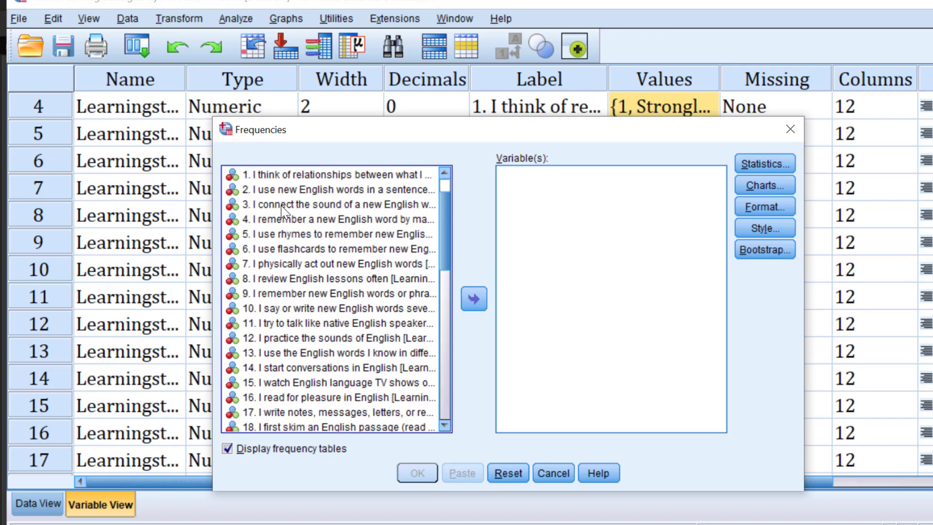
pyautogui.click(264, 176)
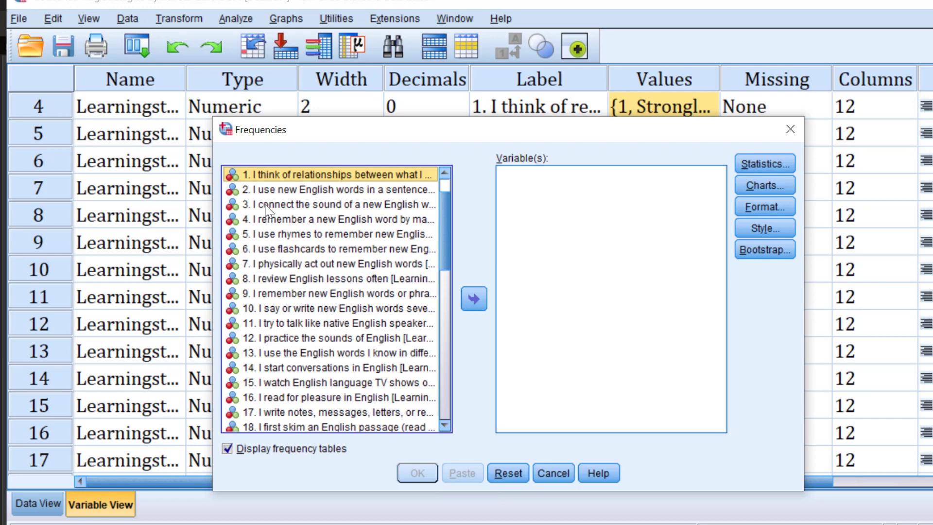
pyautogui.moveTo(255, 180); pyautogui.dragTo(262, 236)
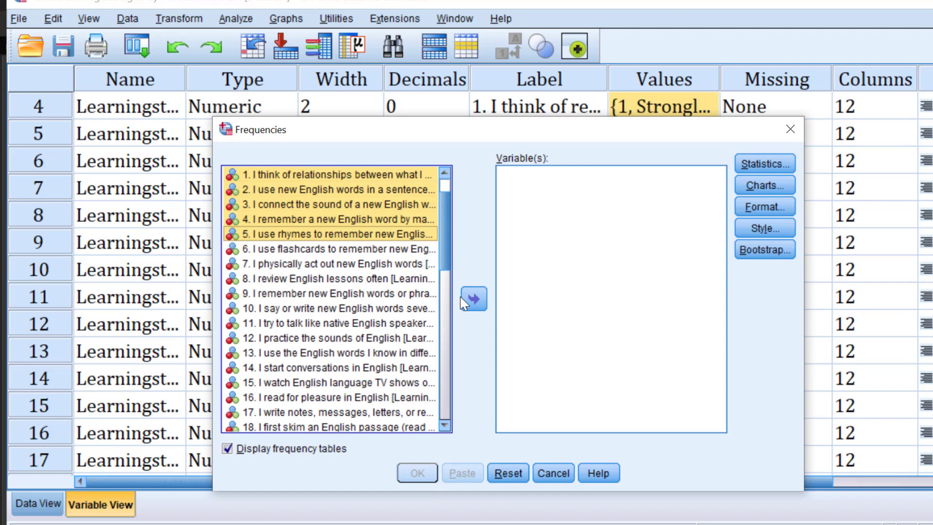
pyautogui.click(480, 302)
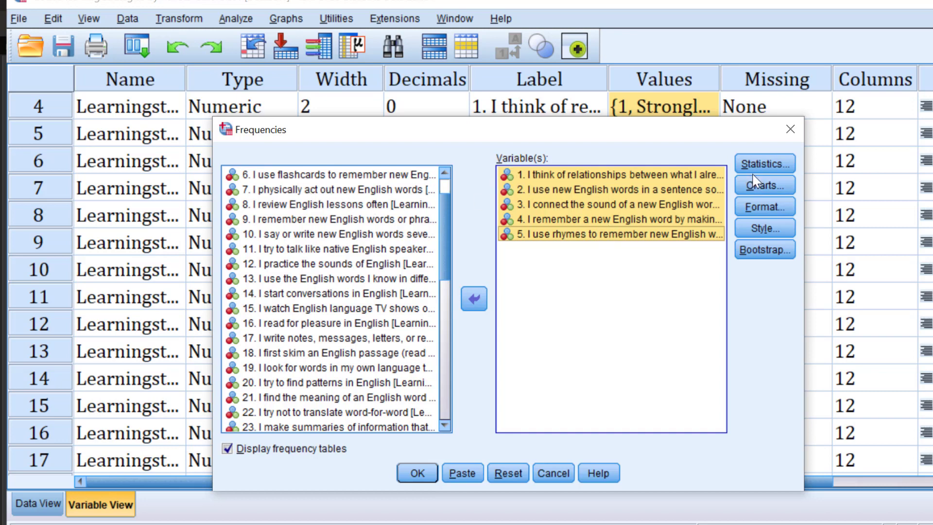
# Step: Add Mean, Median, Mode, Std. deviation and Range, then run the frequencies for items 1–5
pyautogui.click(764, 165)
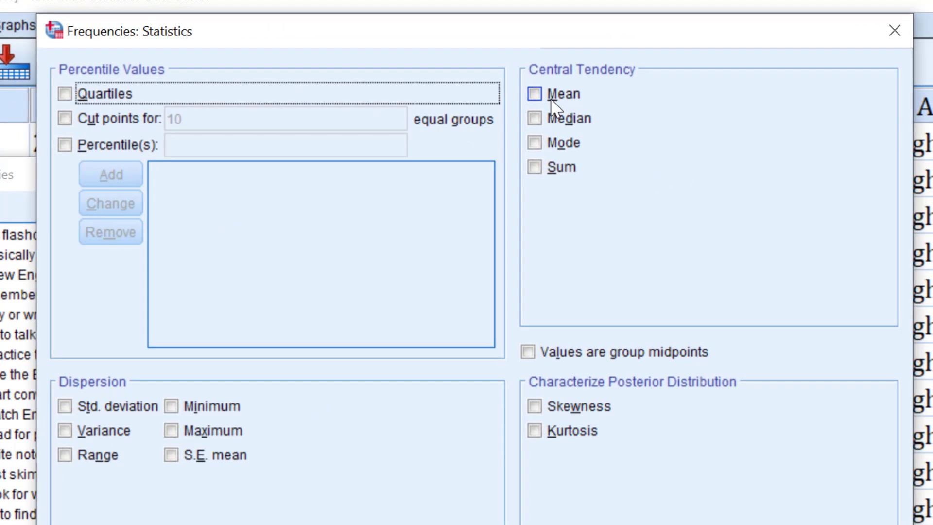
pyautogui.click(537, 96)
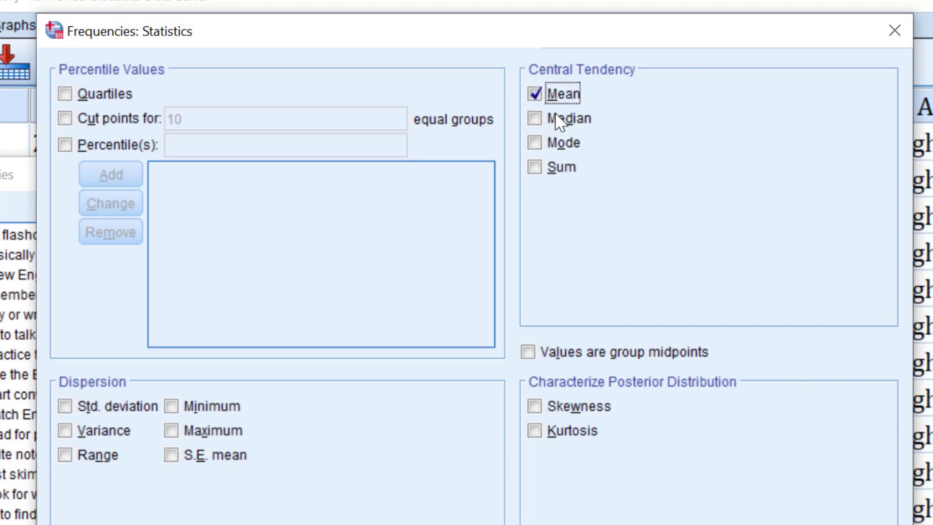
pyautogui.click(538, 143)
pyautogui.click(534, 120)
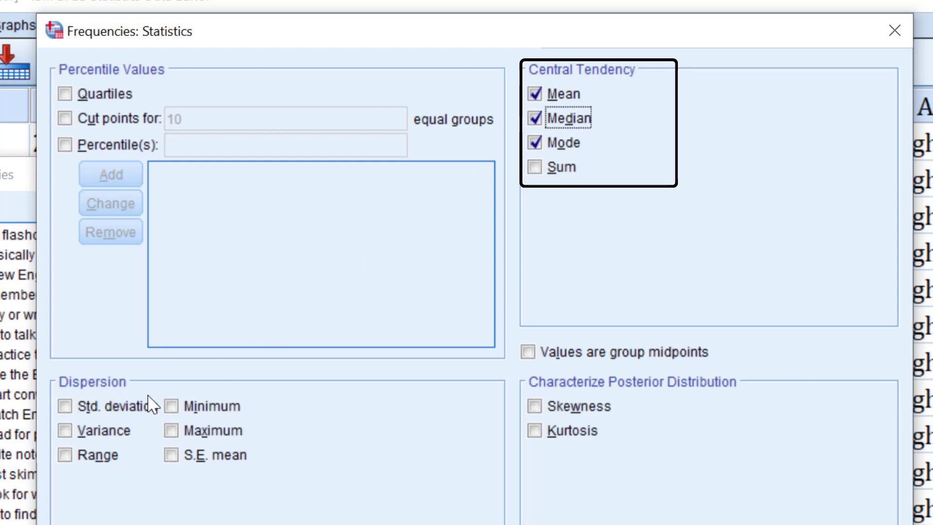
pyautogui.click(68, 406)
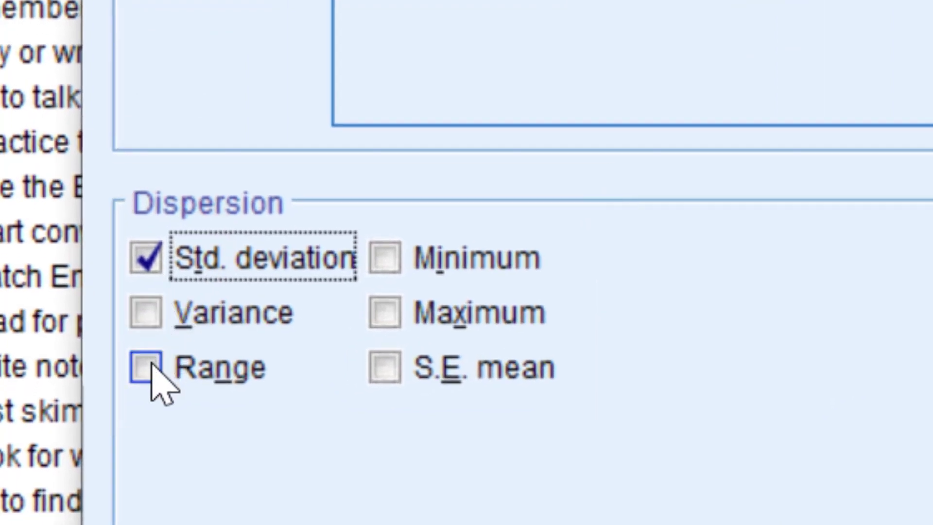
pyautogui.click(147, 367)
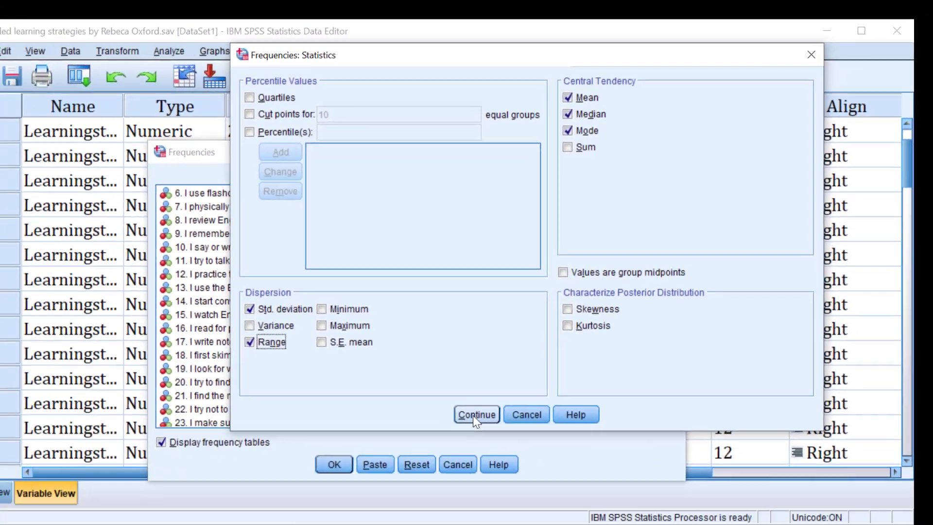
pyautogui.click(474, 413)
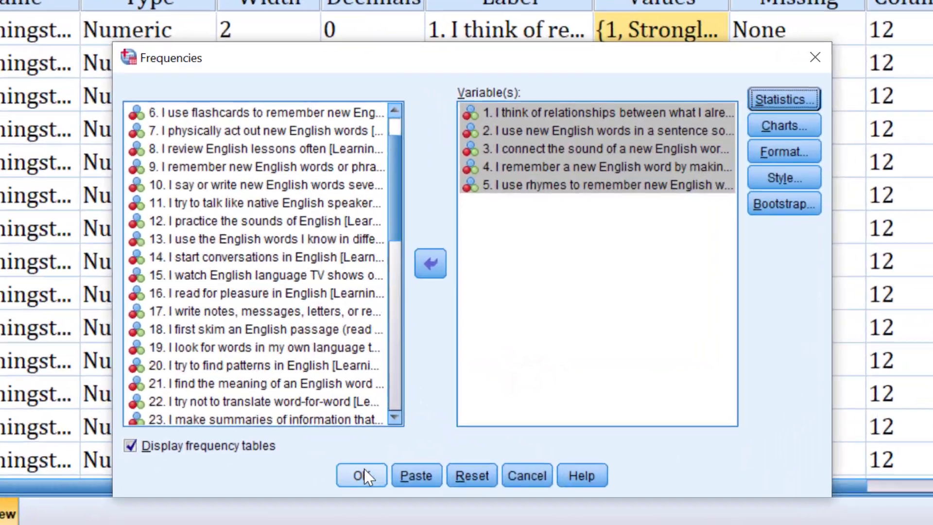
pyautogui.click(344, 457)
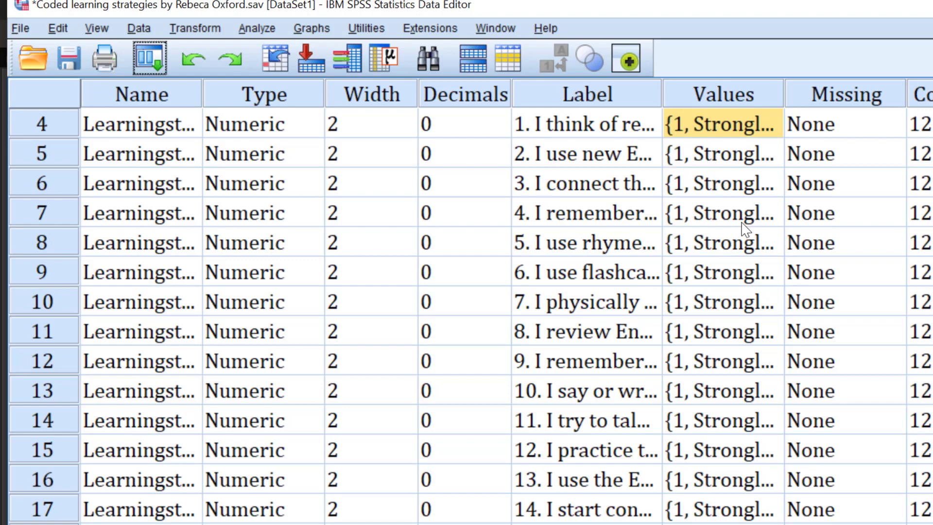
# Step: Check that Gender's labels are 1 = 'Female' and 2 = 'Male', then widen the Label column
pyautogui.scroll(1, 773, 217)
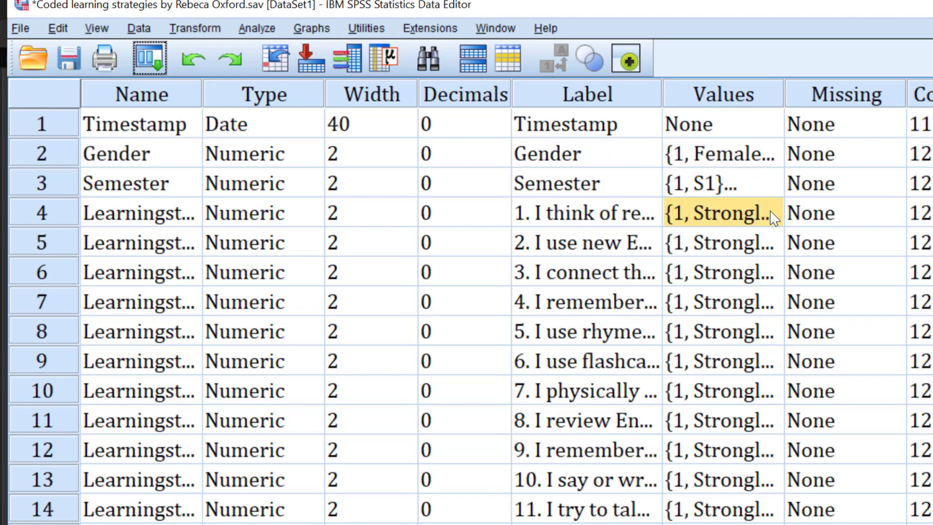
pyautogui.scroll(-1, 775, 217)
pyautogui.scroll(1, 775, 217)
pyautogui.click(776, 158)
pyautogui.click(775, 155)
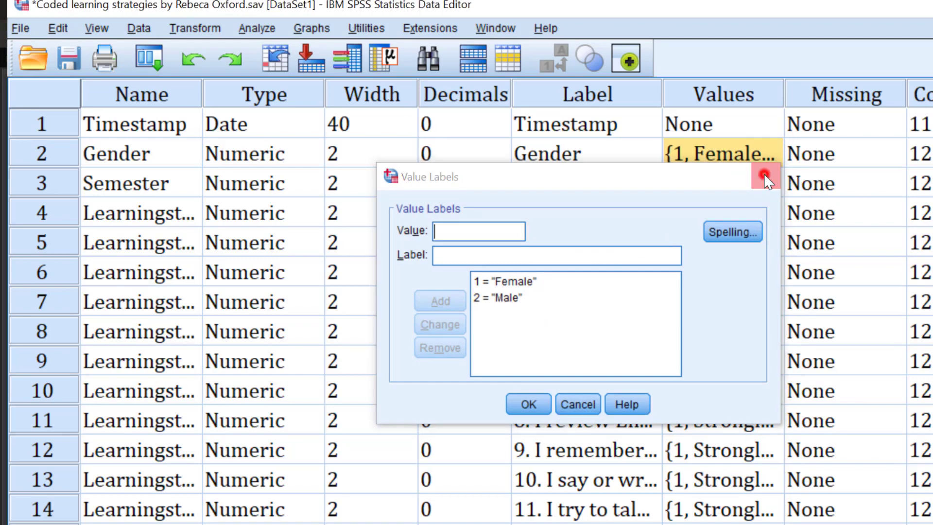
pyautogui.click(765, 176)
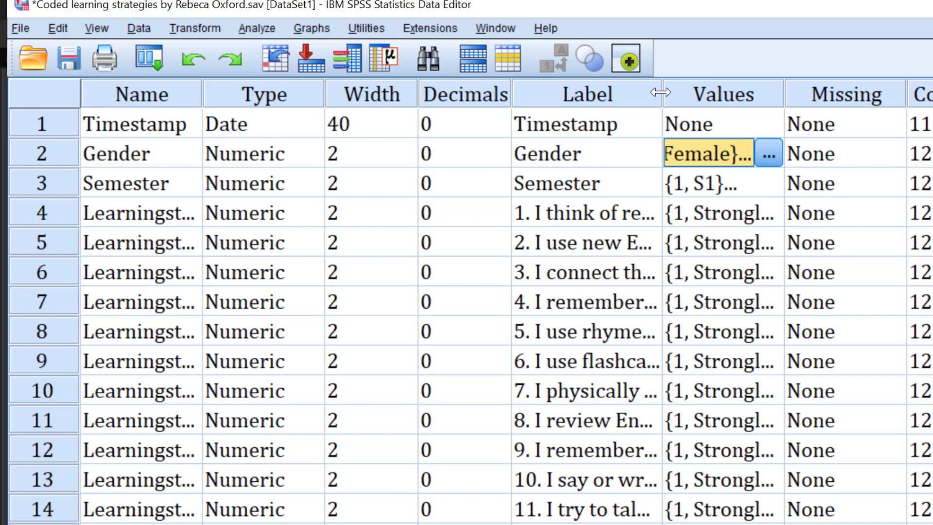
pyautogui.moveTo(660, 92); pyautogui.dragTo(756, 91)
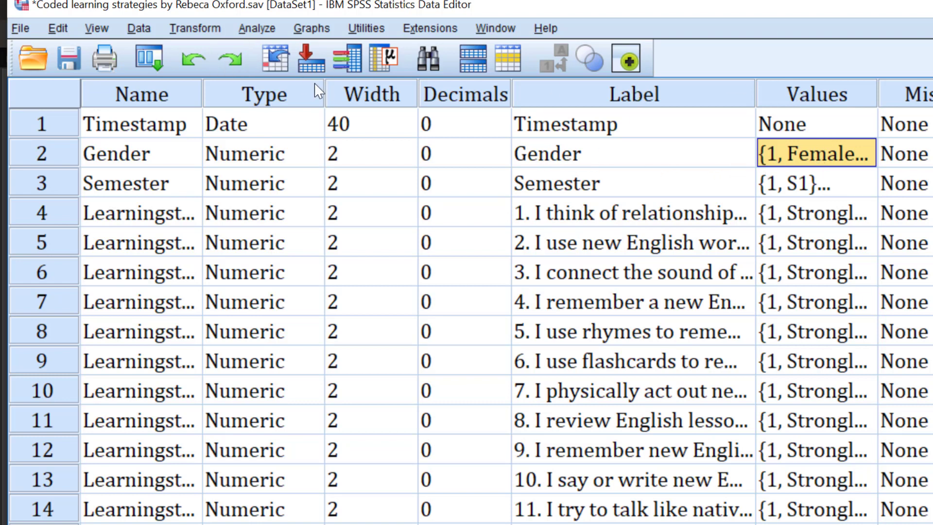
# Step: Start an Independent-Samples T Test with Gender as the grouping variable, groups 1 and 2
pyautogui.click(257, 30)
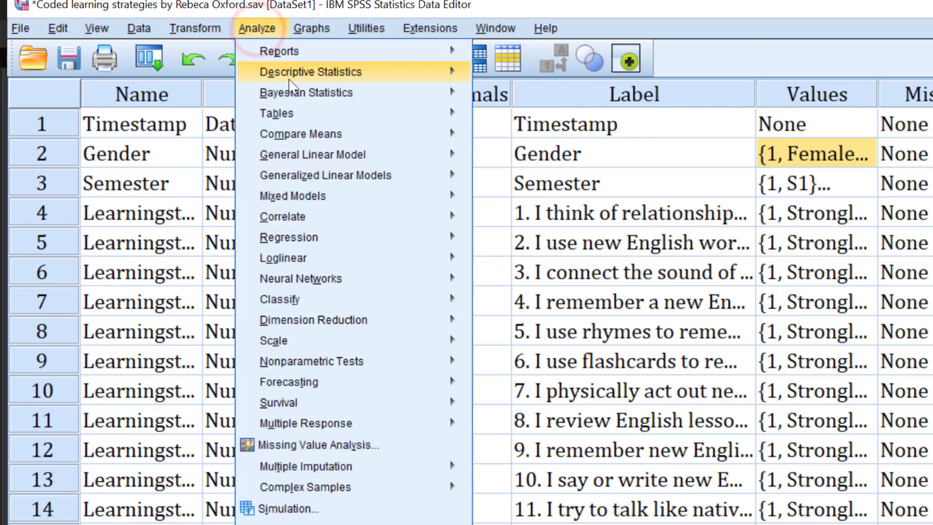
pyautogui.moveTo(296, 139)
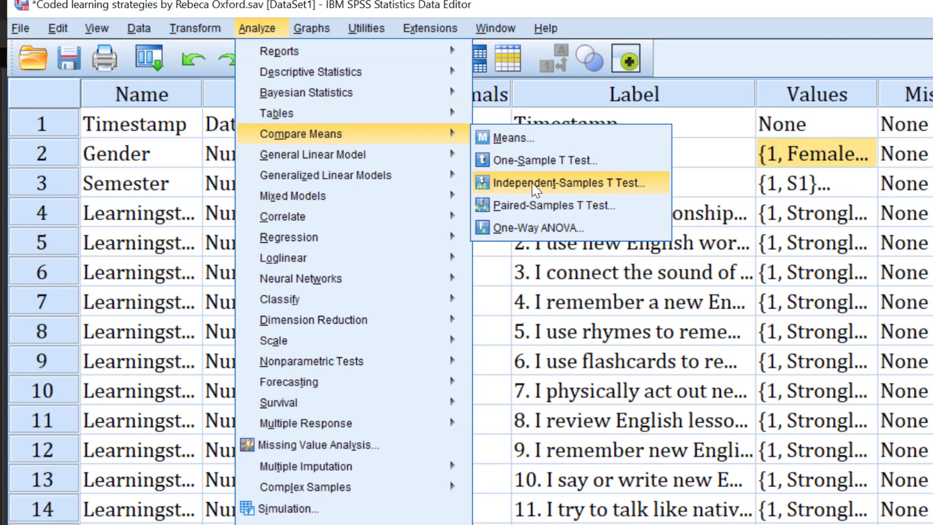
pyautogui.click(590, 183)
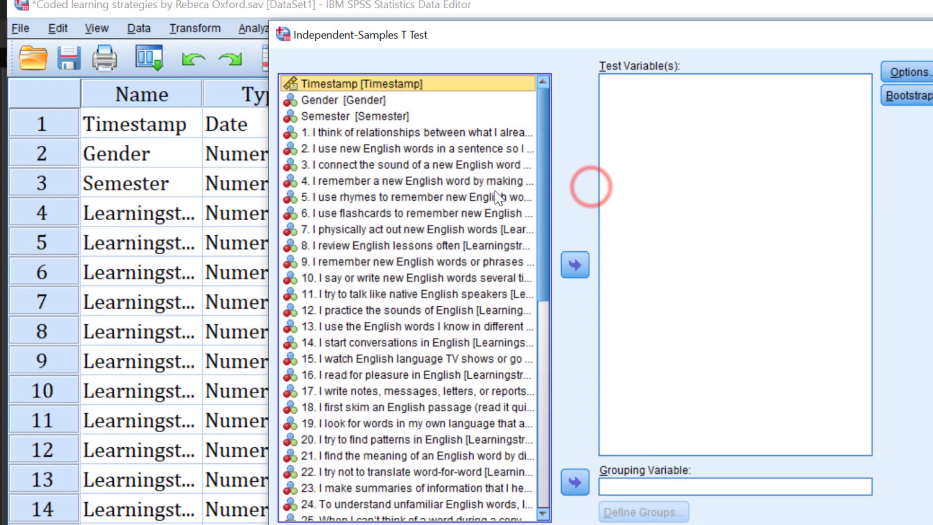
pyautogui.click(315, 92)
pyautogui.click(487, 456)
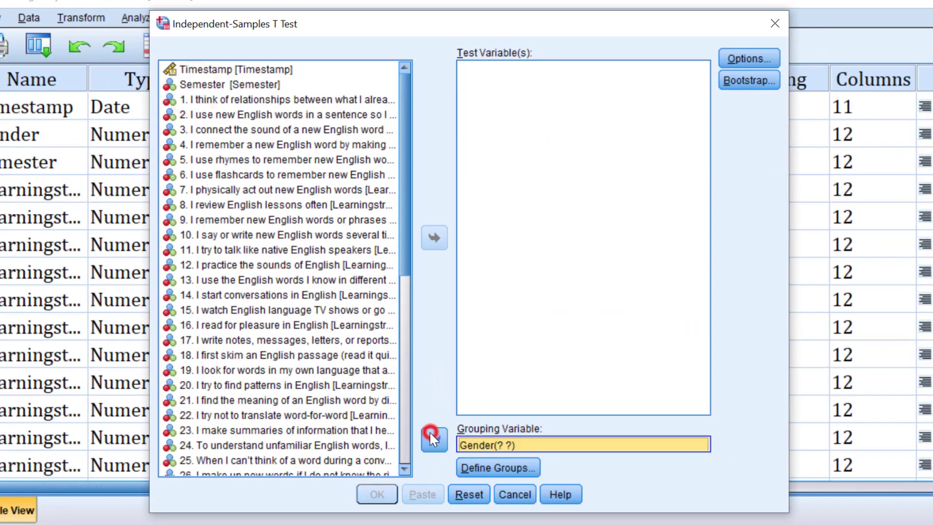
pyautogui.click(533, 486)
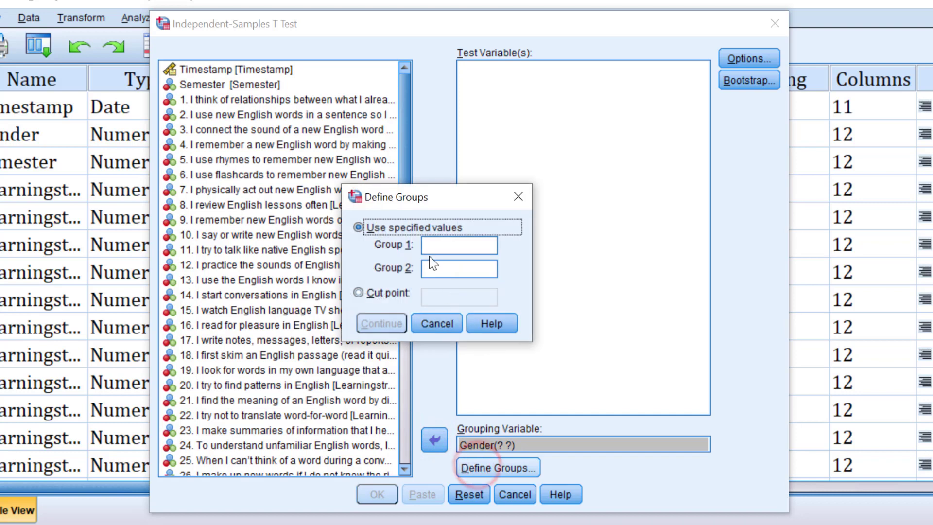
pyautogui.click(430, 247)
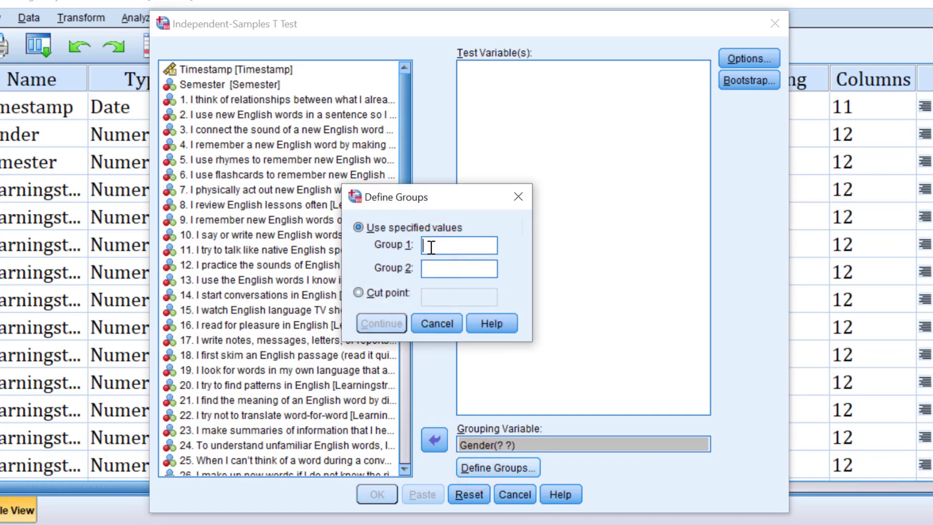
pyautogui.click(423, 268)
pyautogui.write('2')
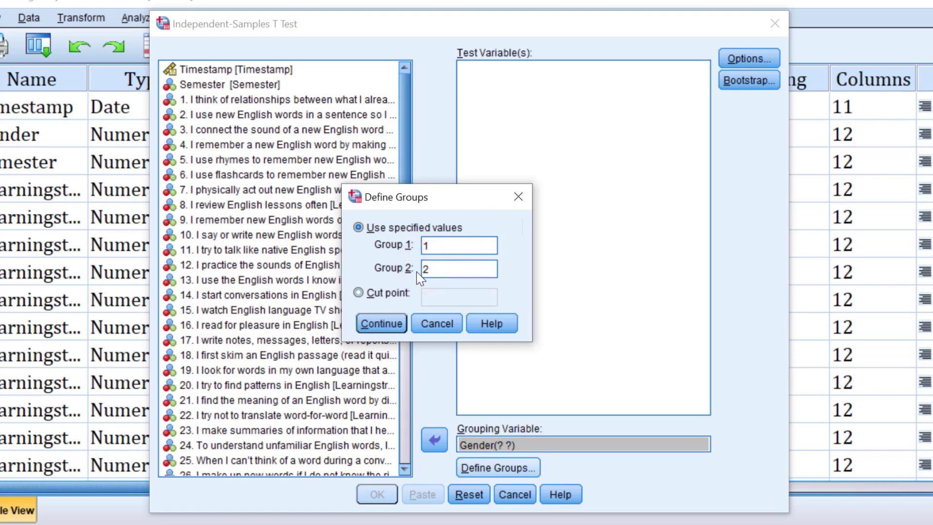
pyautogui.click(371, 323)
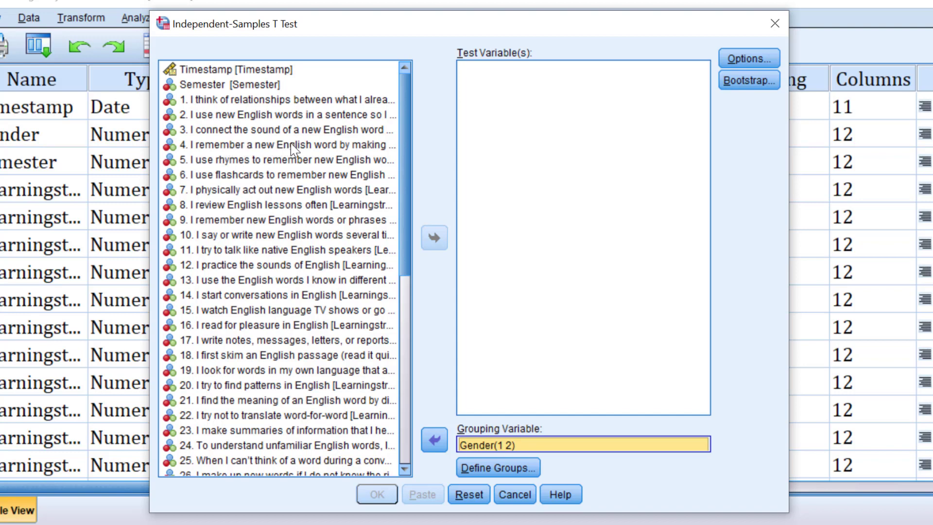
# Step: Add item 4 as the test variable and run the t test
pyautogui.click(306, 145)
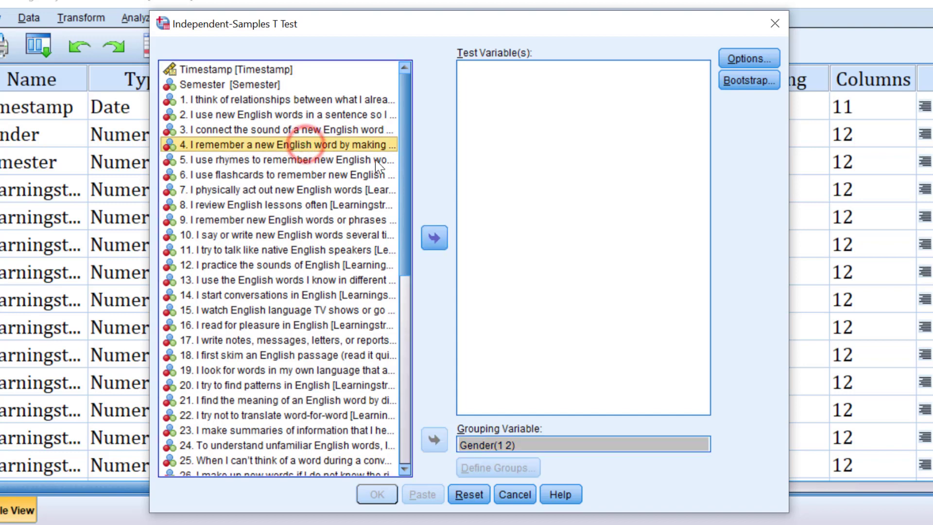
pyautogui.click(434, 238)
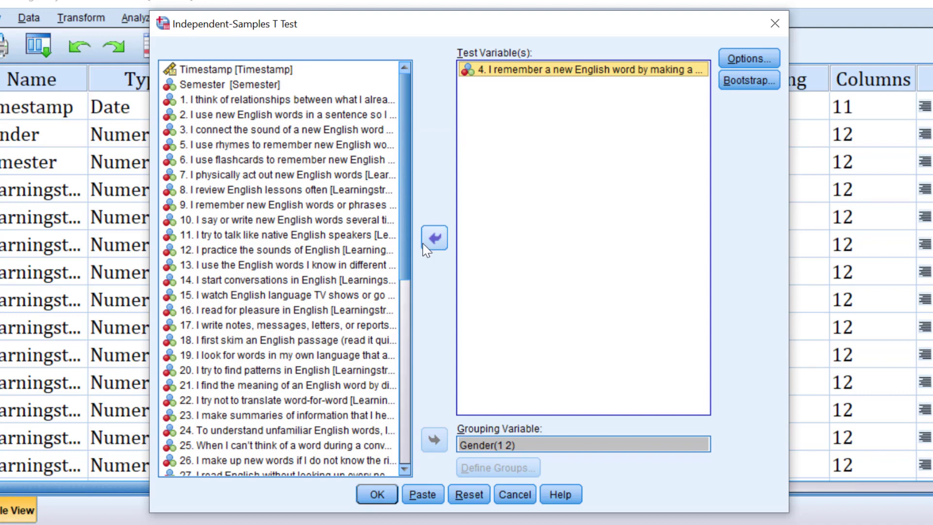
pyautogui.click(376, 495)
pyautogui.scroll(-1, 250, 316)
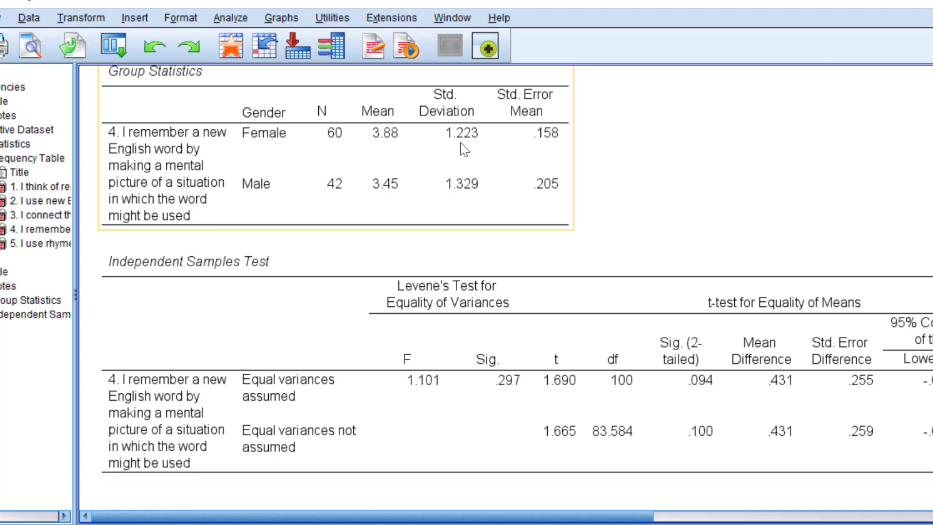
pyautogui.click(180, 288)
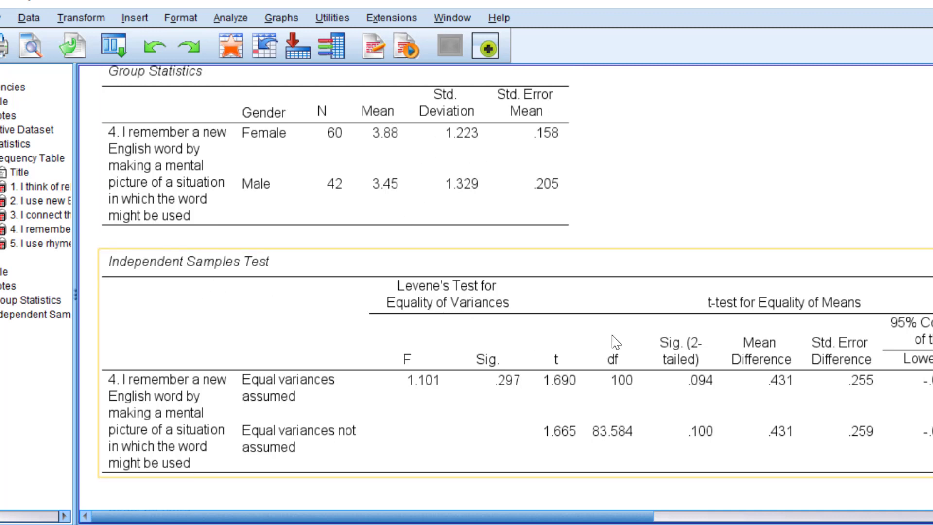
pyautogui.click(492, 216)
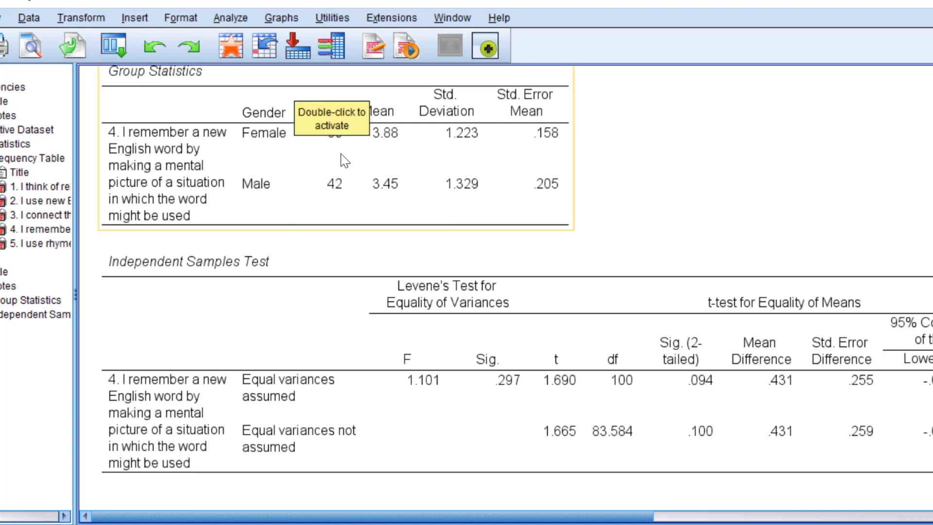
# Step: Open the Independent Samples nonparametric test and place Gender in Groups on the Fields tab
pyautogui.click(224, 18)
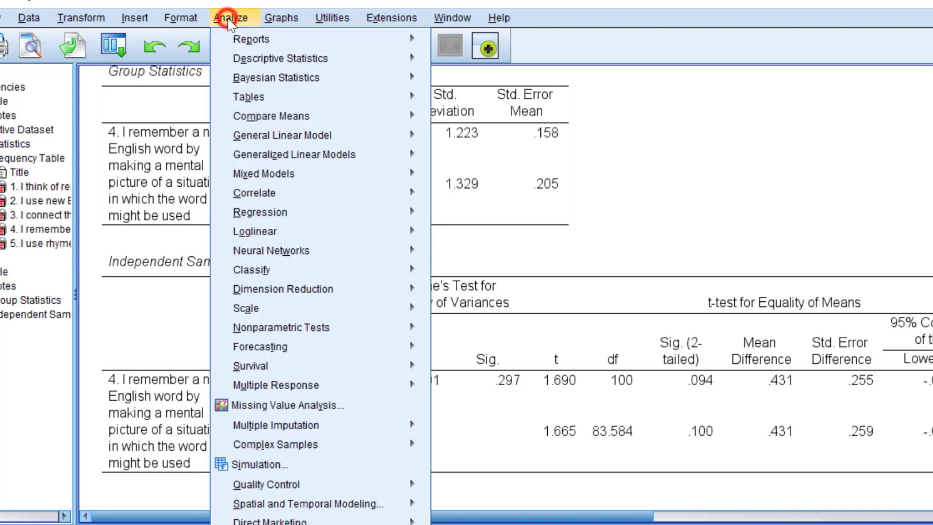
pyautogui.moveTo(267, 330)
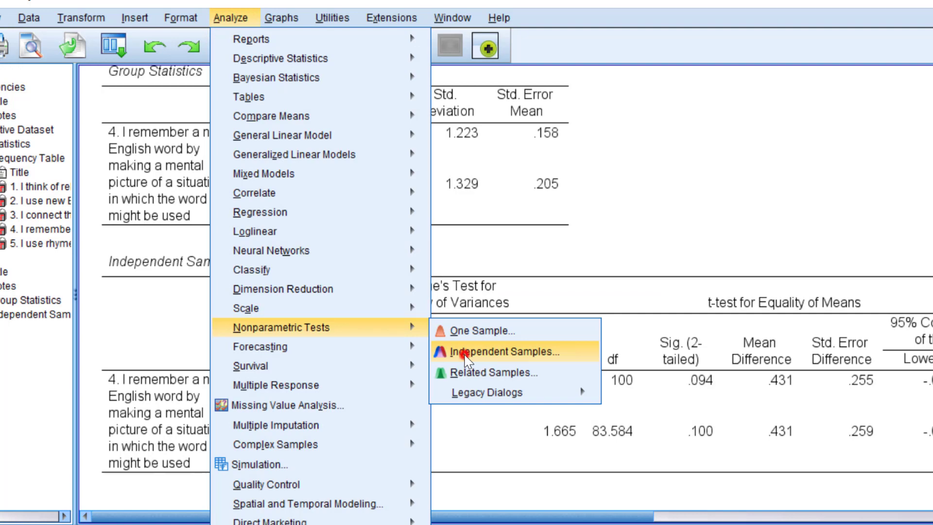
pyautogui.click(464, 355)
pyautogui.click(255, 89)
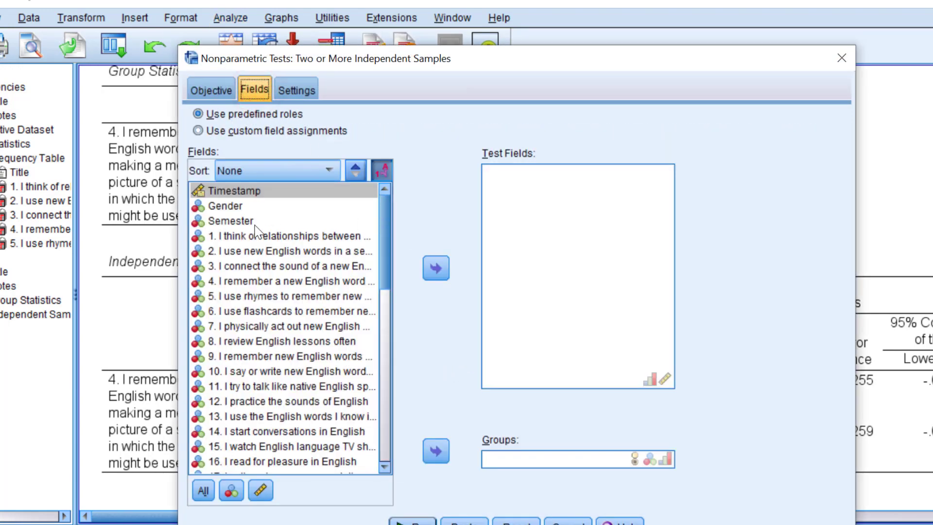
pyautogui.click(222, 206)
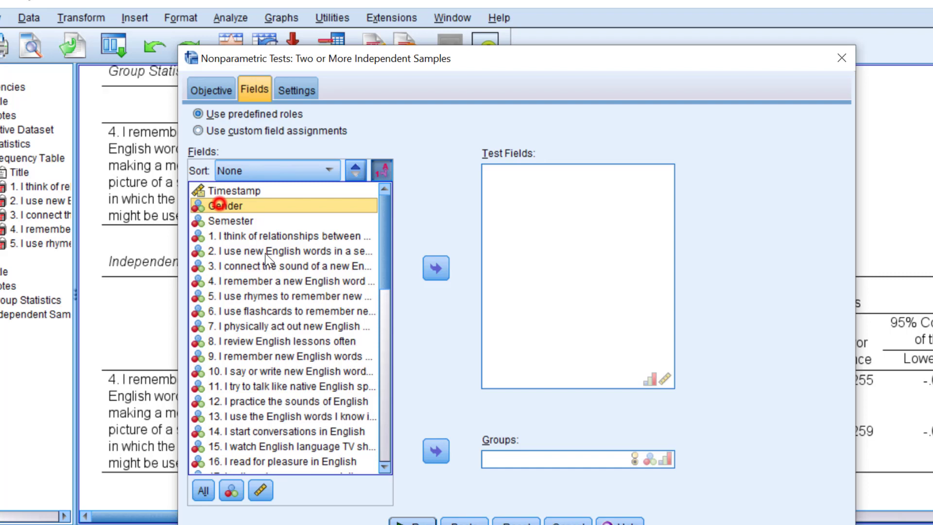
pyautogui.click(434, 449)
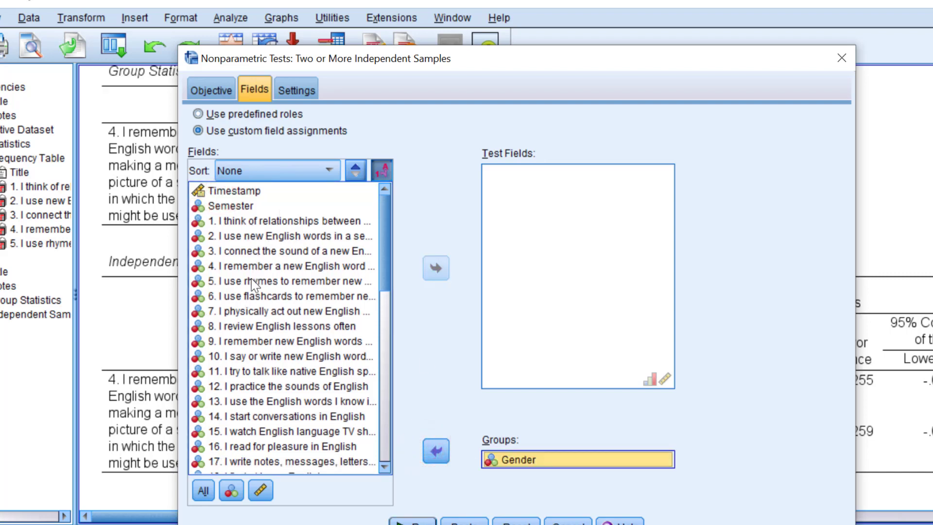
# Step: Try adding item 4 as a test field and dismiss the nominal-fields error
pyautogui.click(257, 266)
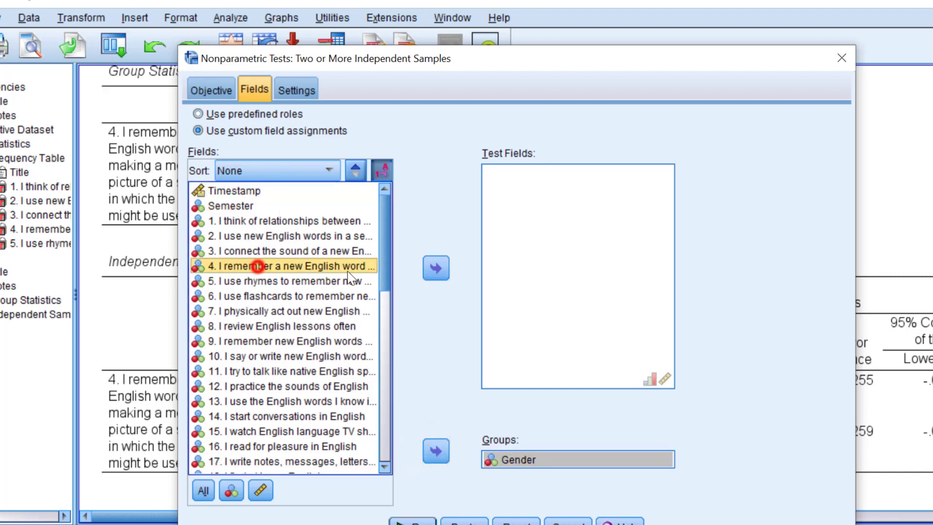
pyautogui.click(437, 268)
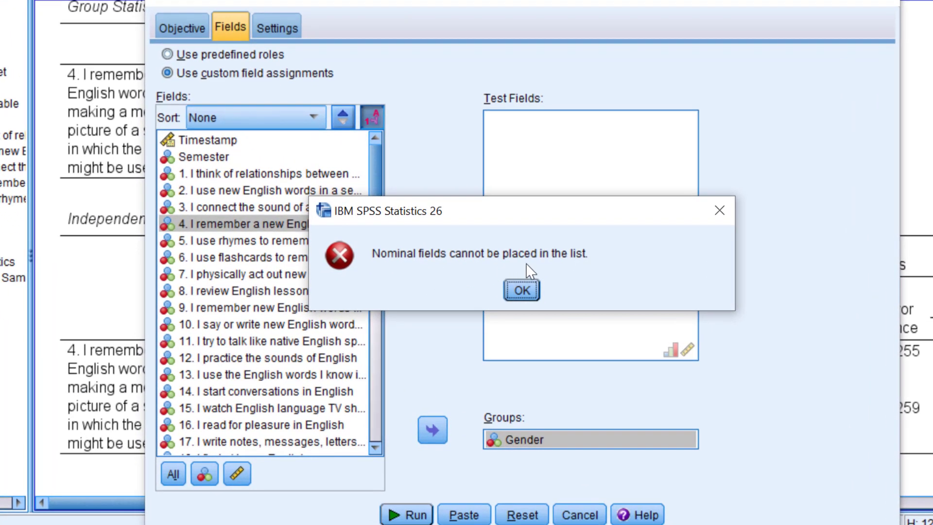
pyautogui.click(529, 291)
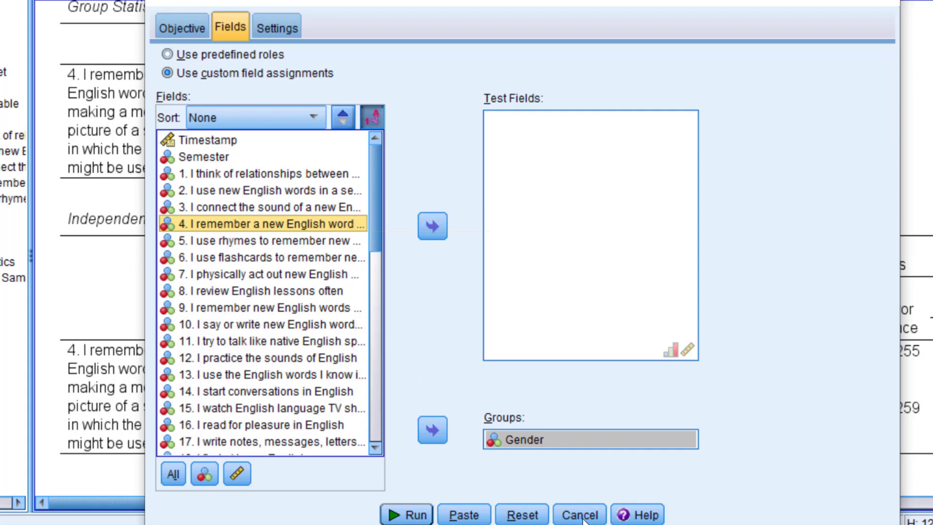
# Step: Back in Variable View, change item 3's Measure from Nominal to Scale
pyautogui.click(537, 488)
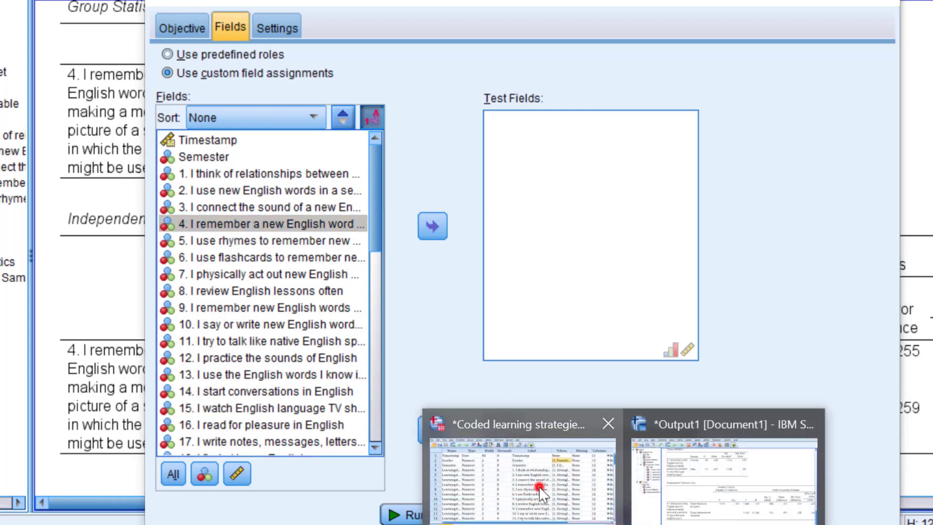
pyautogui.click(423, 232)
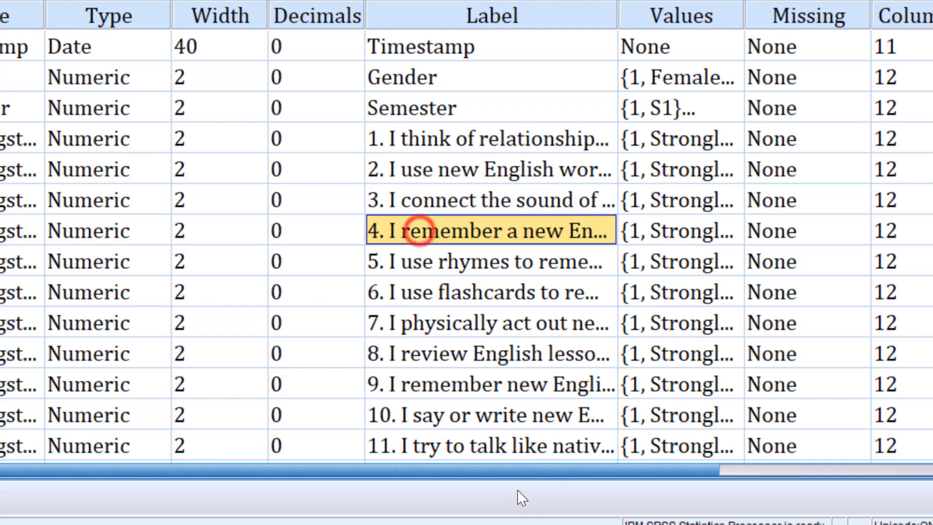
pyautogui.moveTo(509, 470); pyautogui.dragTo(766, 452)
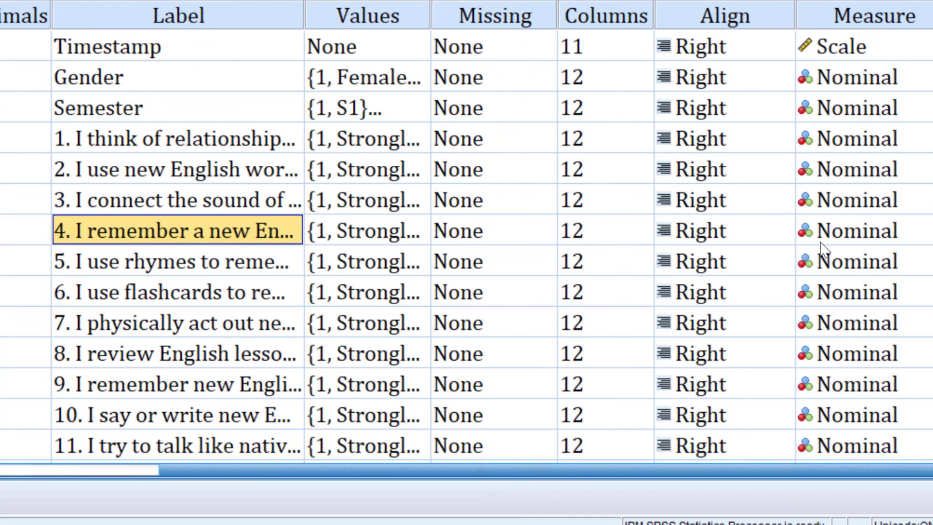
pyautogui.click(904, 200)
pyautogui.click(855, 229)
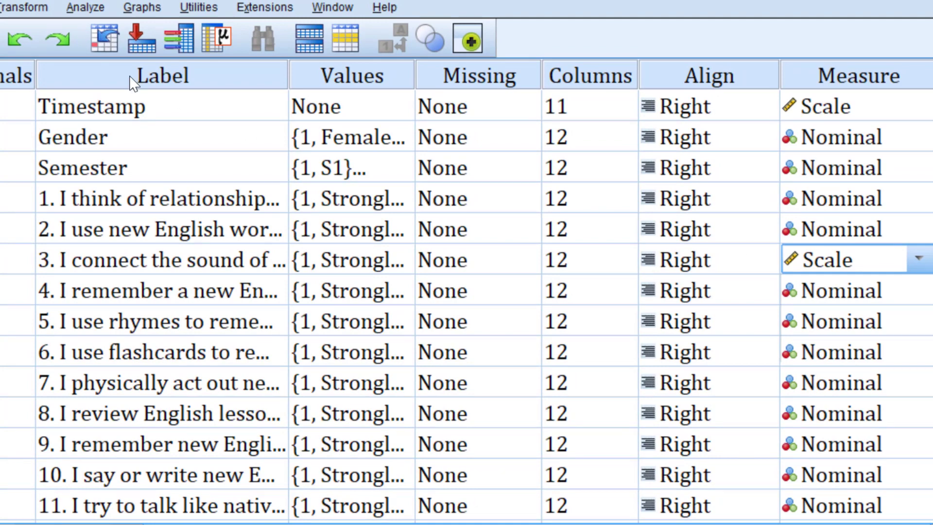
# Step: Reopen the Independent Samples nonparametric test; item 4 is again refused as nominal
pyautogui.click(84, 8)
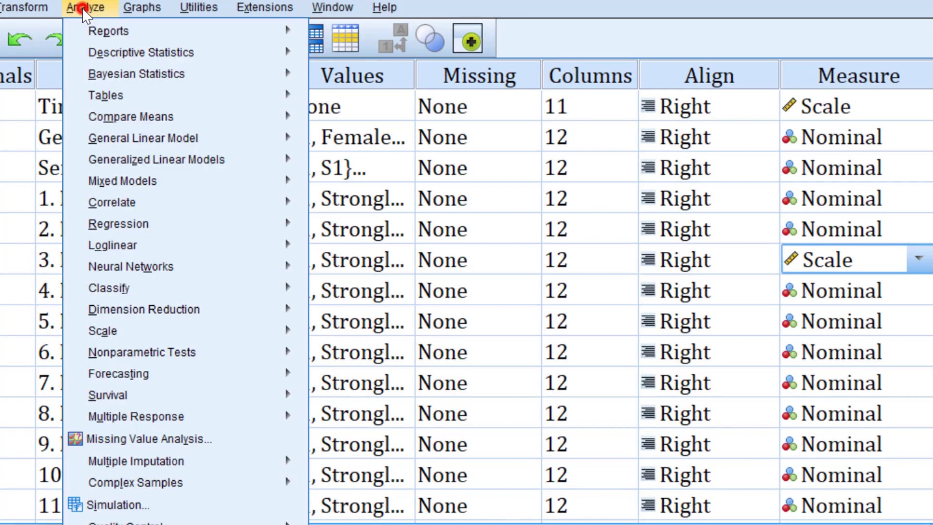
pyautogui.moveTo(191, 354)
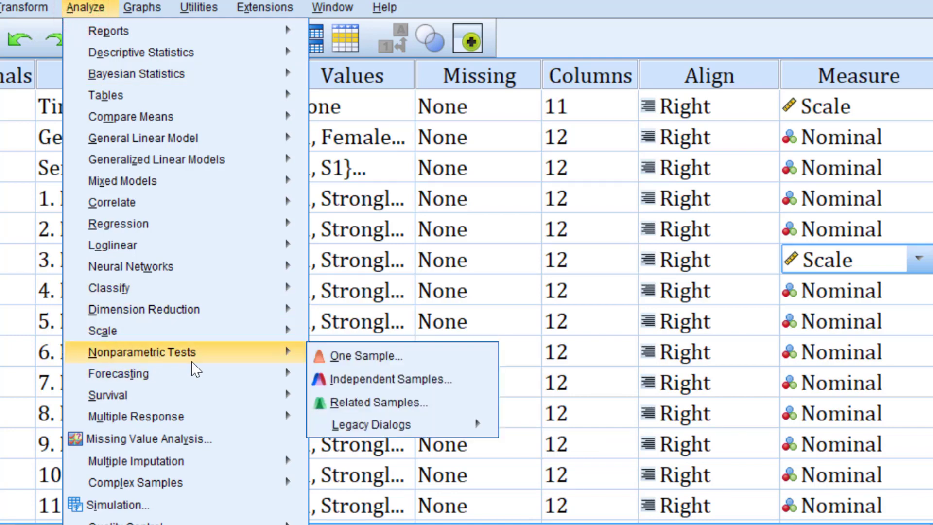
pyautogui.click(364, 379)
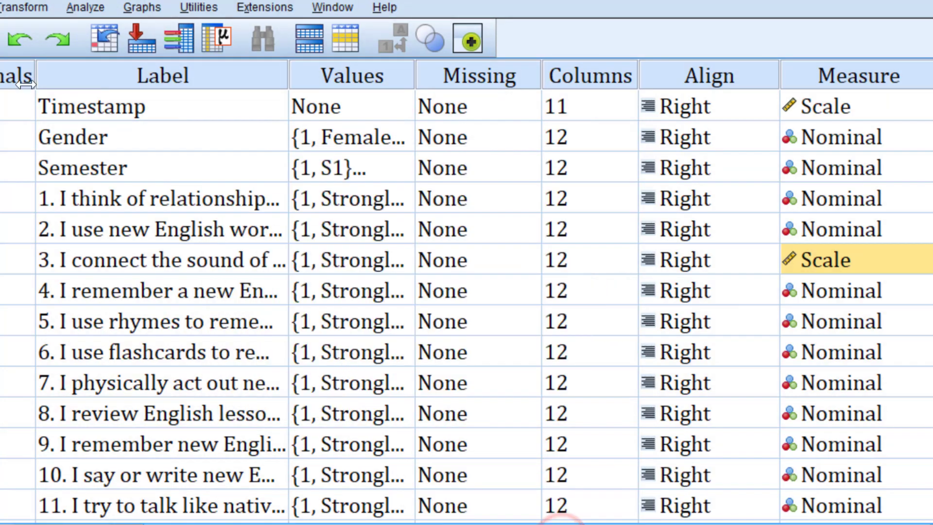
pyautogui.click(104, 39)
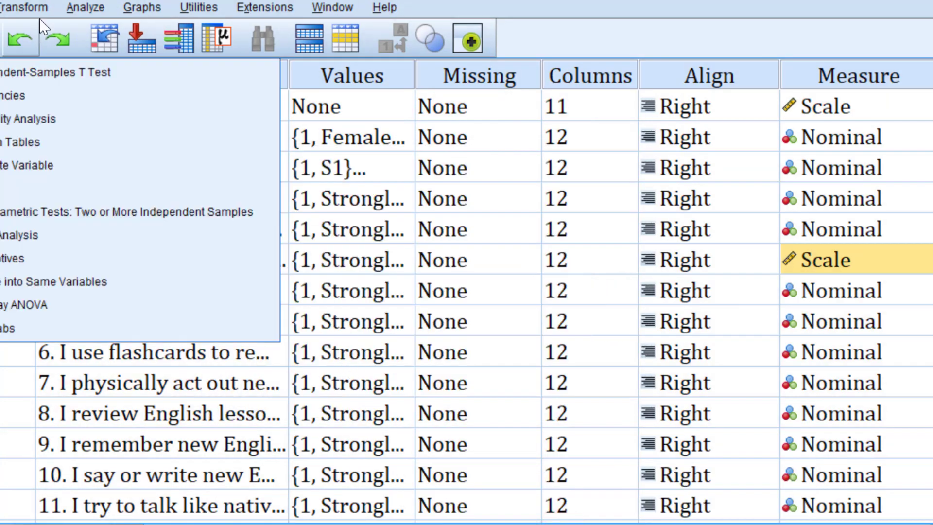
pyautogui.click(86, 7)
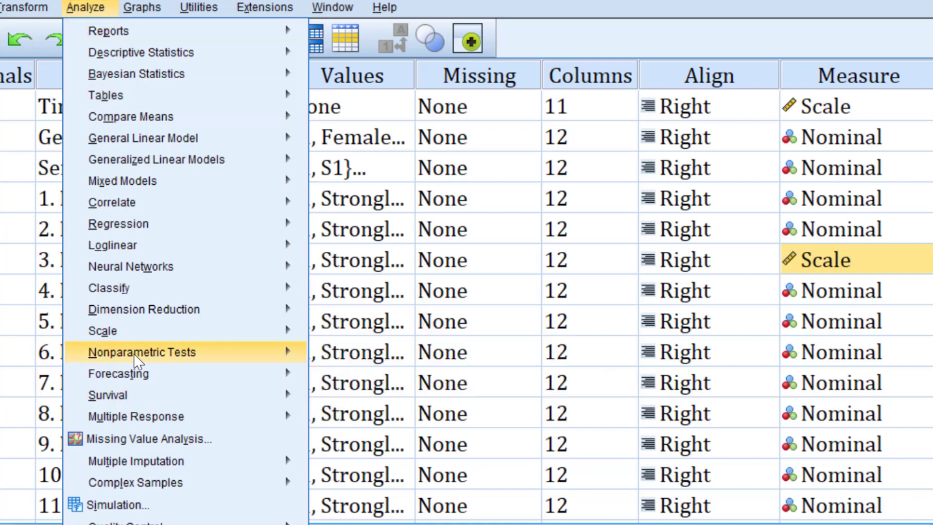
pyautogui.moveTo(138, 360)
pyautogui.click(340, 378)
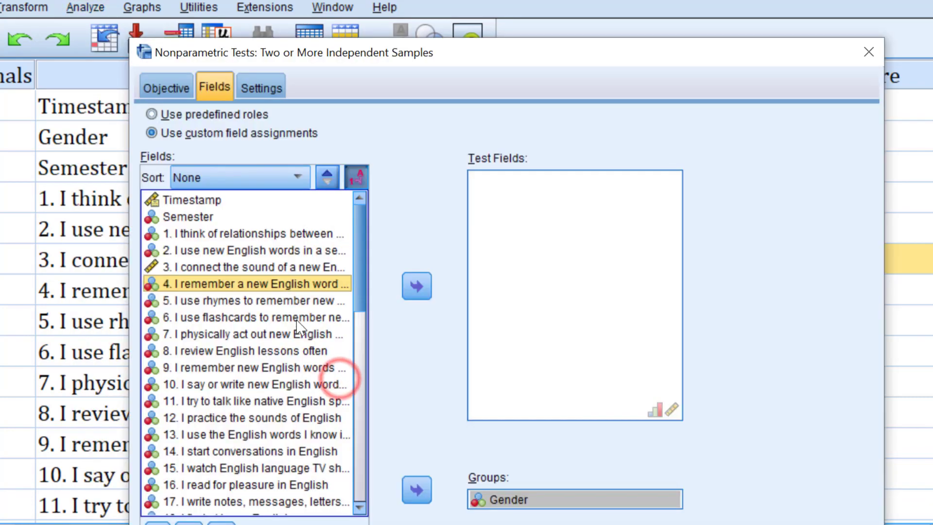
pyautogui.click(416, 286)
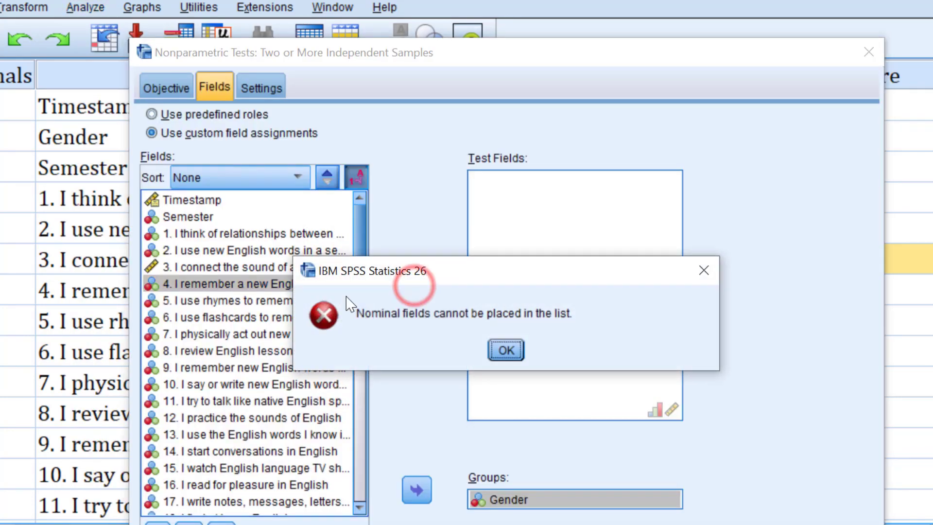
pyautogui.click(693, 264)
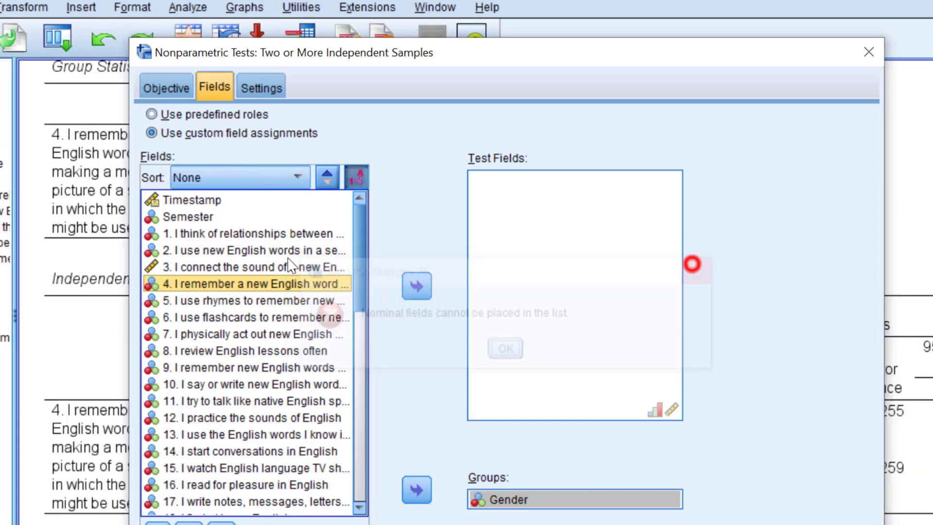
# Step: Add item 3 to Test Fields, keeping Gender in Groups, and run the test
pyautogui.click(185, 266)
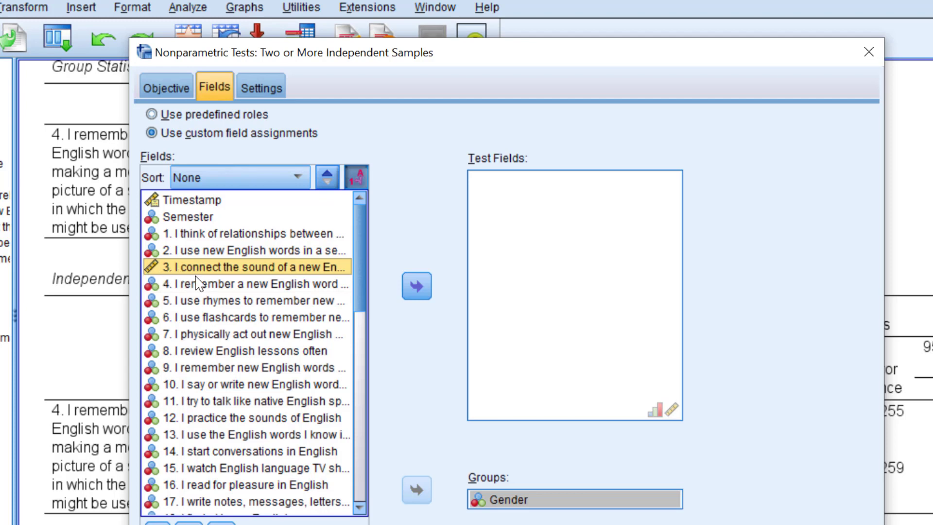
pyautogui.click(411, 289)
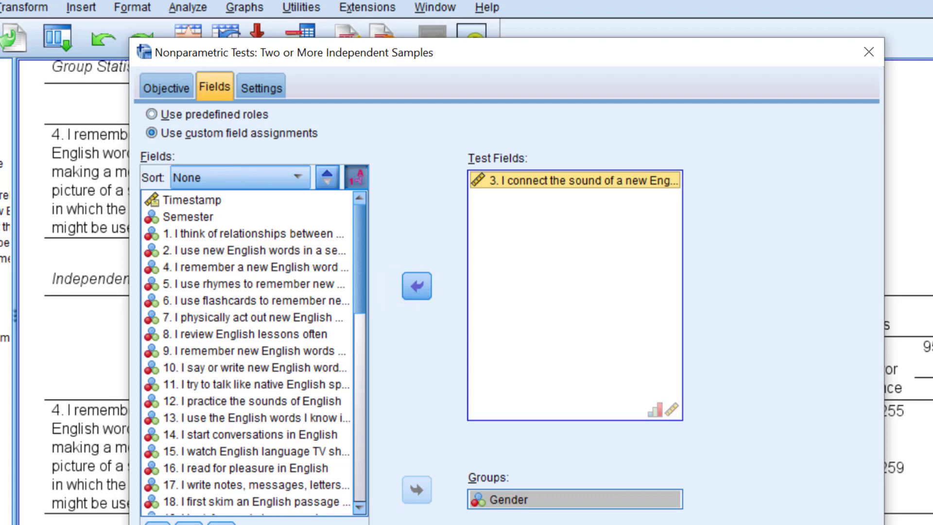
pyautogui.press('Return')
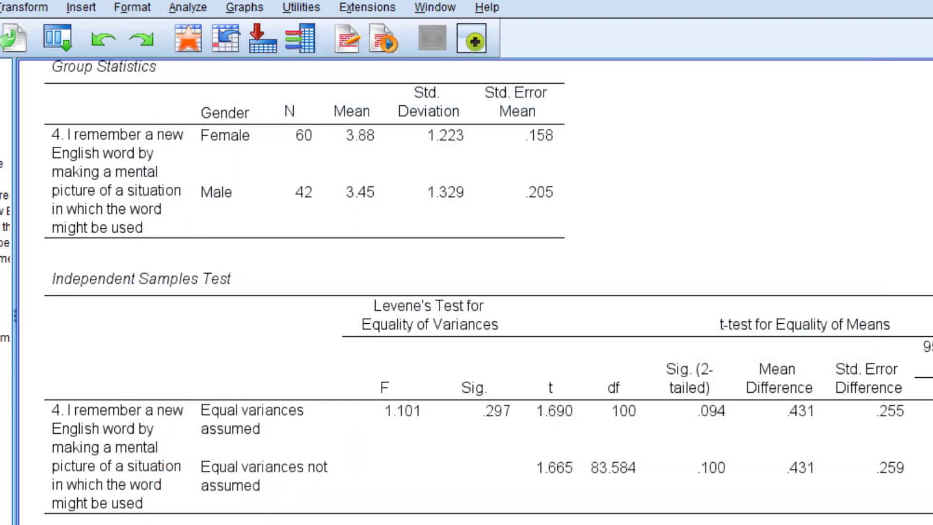
pyautogui.click(410, 416)
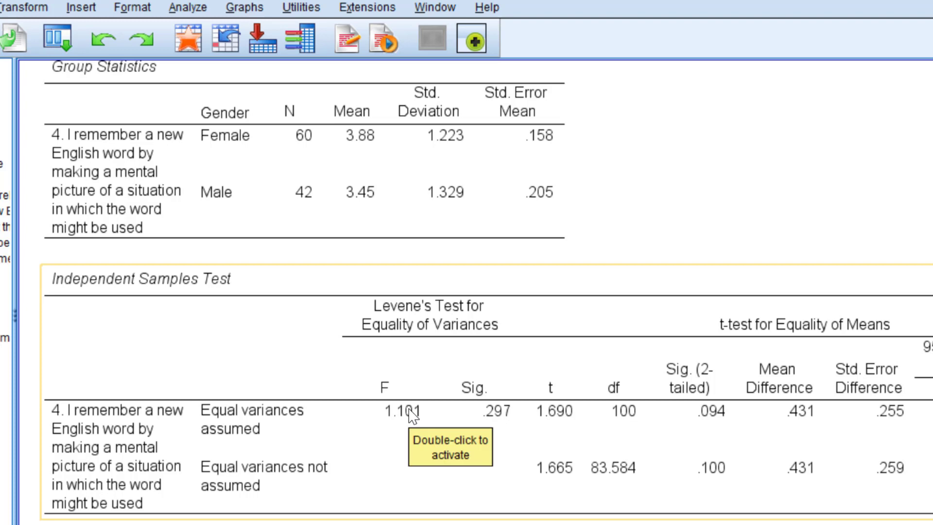
pyautogui.scroll(-10, 410, 416)
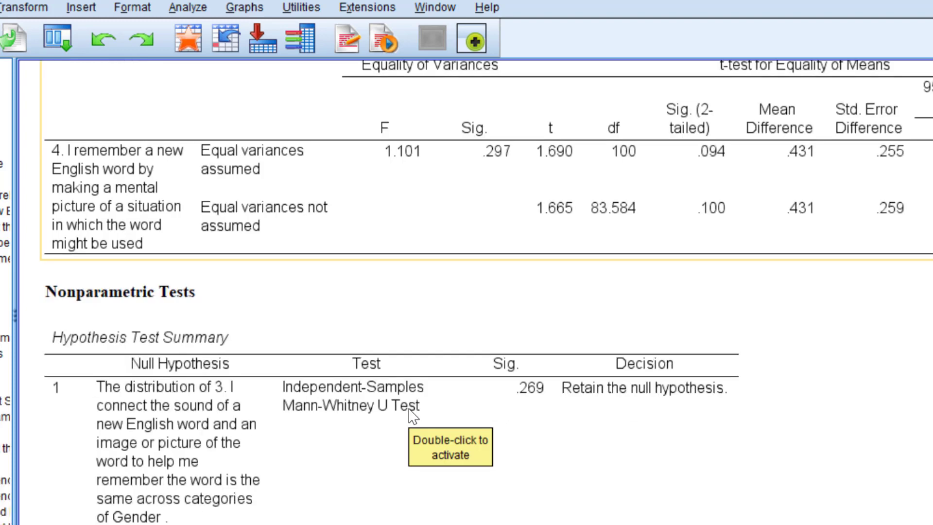
pyautogui.click(543, 251)
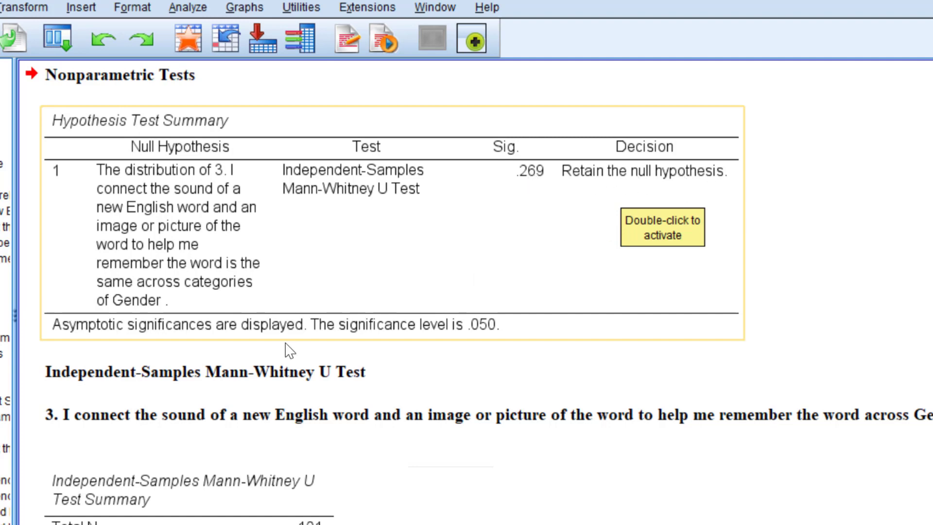
pyautogui.scroll(-5, 296, 347)
pyautogui.scroll(-4, 292, 326)
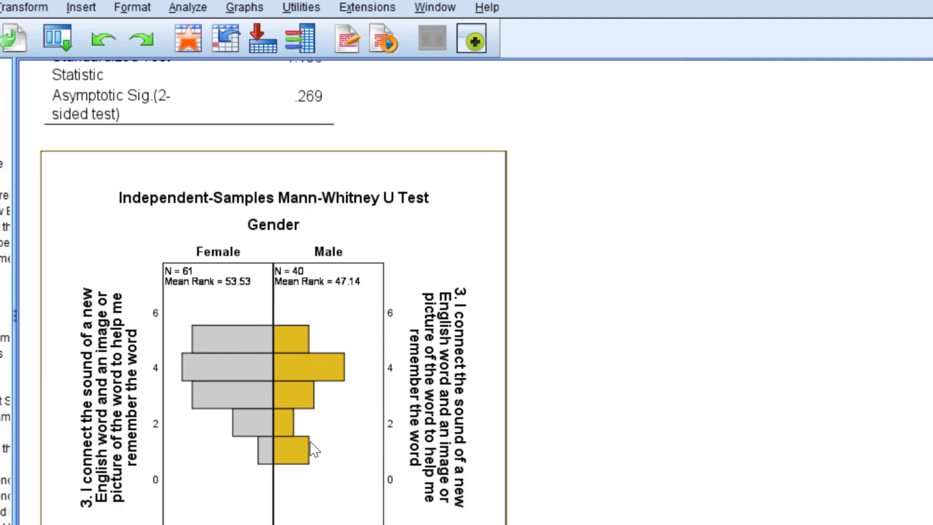
pyautogui.scroll(-3, 314, 452)
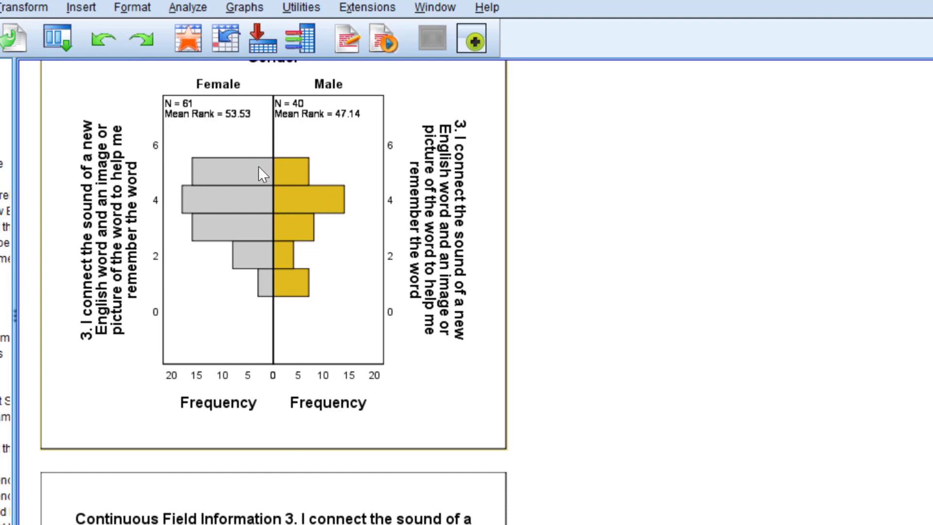
pyautogui.scroll(-3, 228, 323)
pyautogui.scroll(3, 238, 321)
pyautogui.scroll(-2, 250, 301)
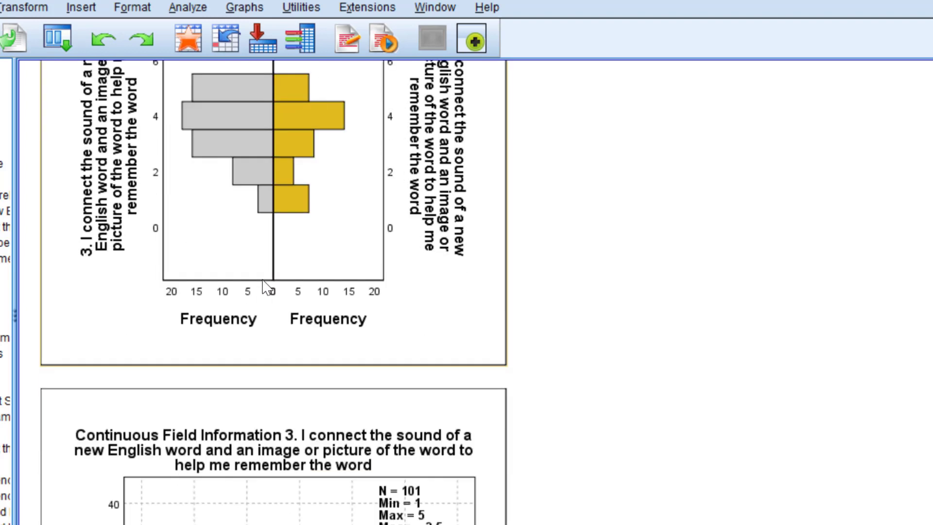
pyautogui.scroll(4, 263, 288)
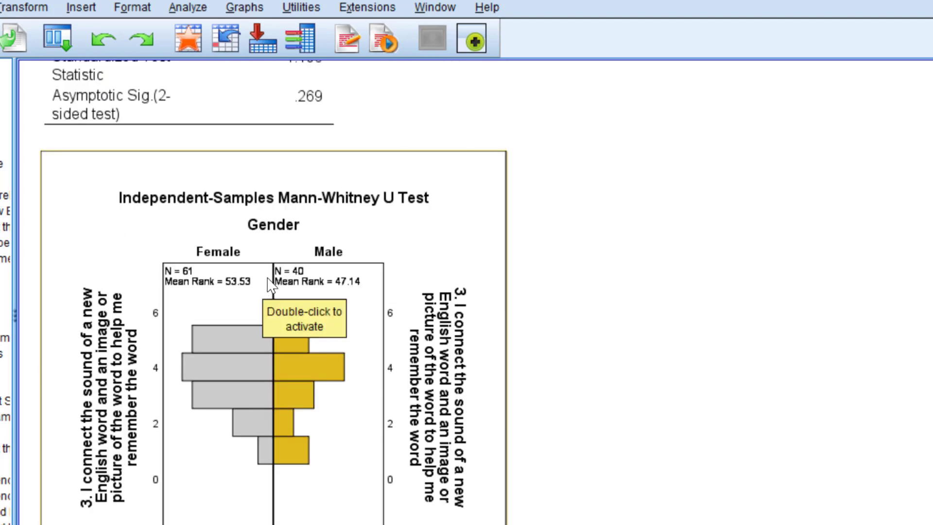
pyautogui.scroll(-2, 308, 280)
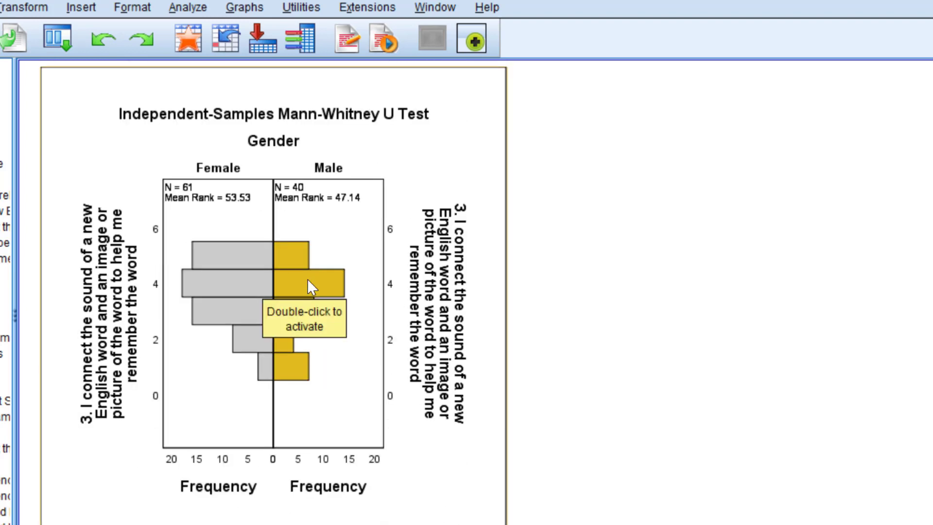